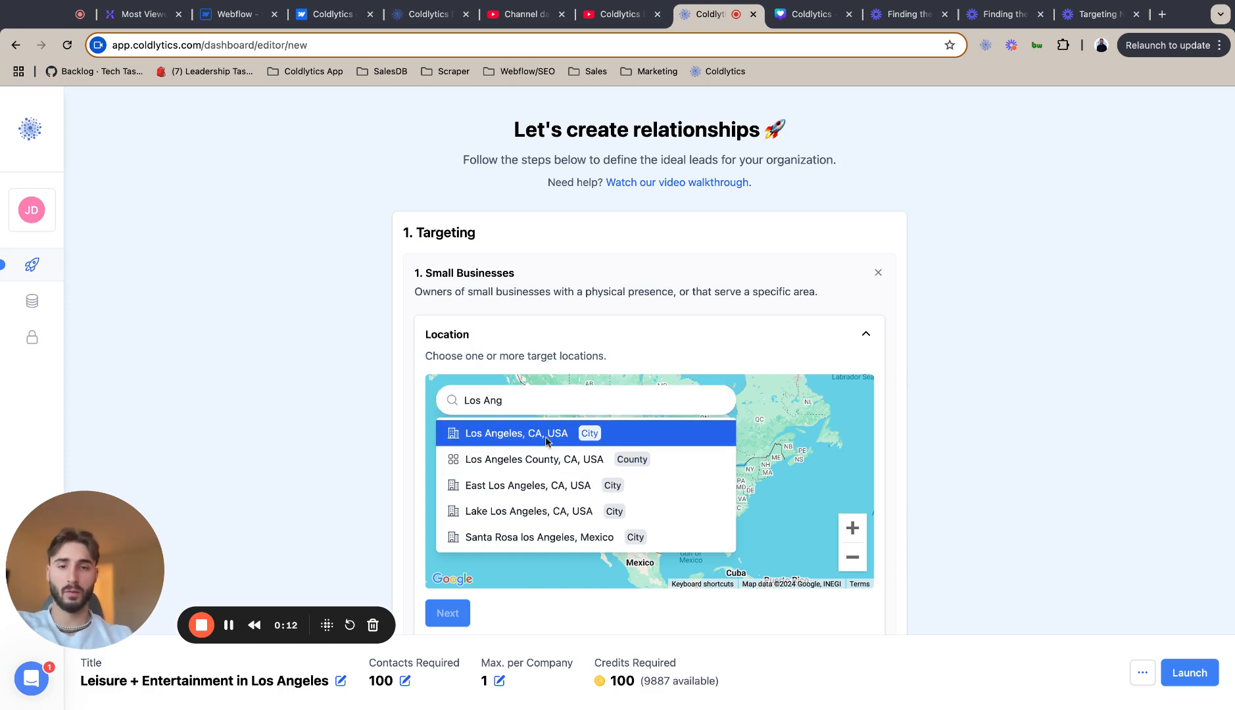
Add Los Angeles, CA, USA with a 30-mile radius as the target location and proceed to the industry section.
left_click(654, 432)
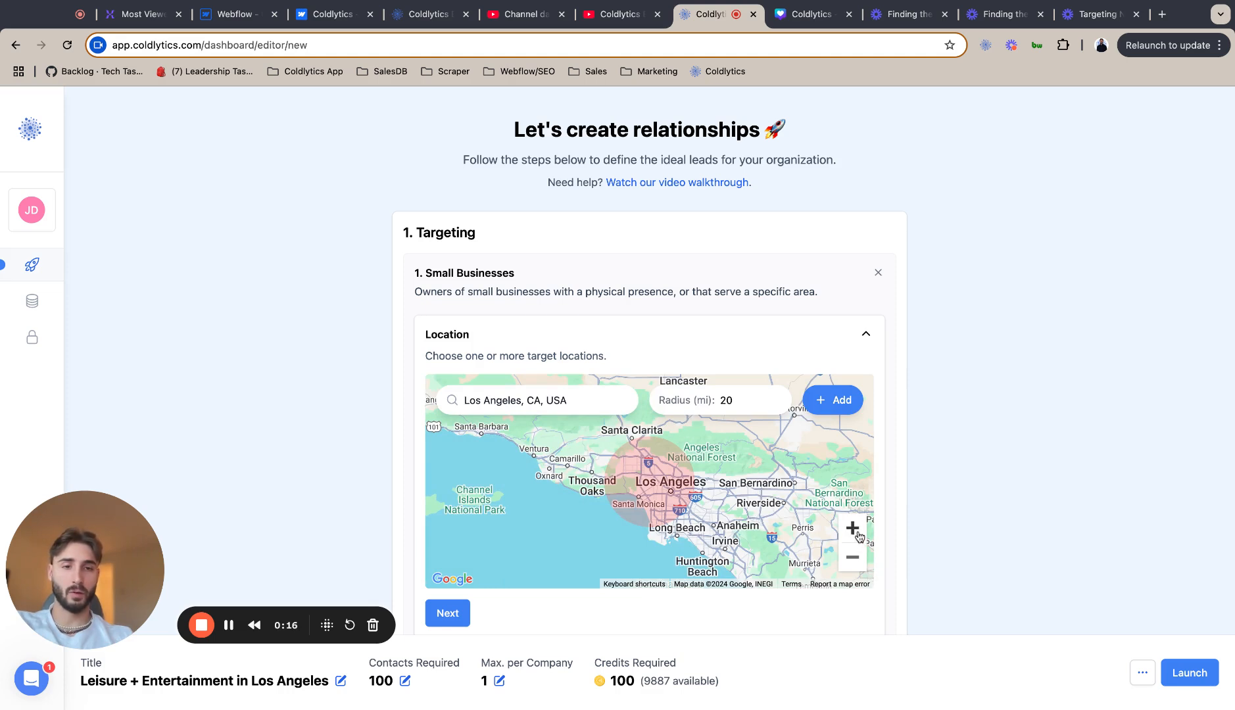
left_click(776, 395)
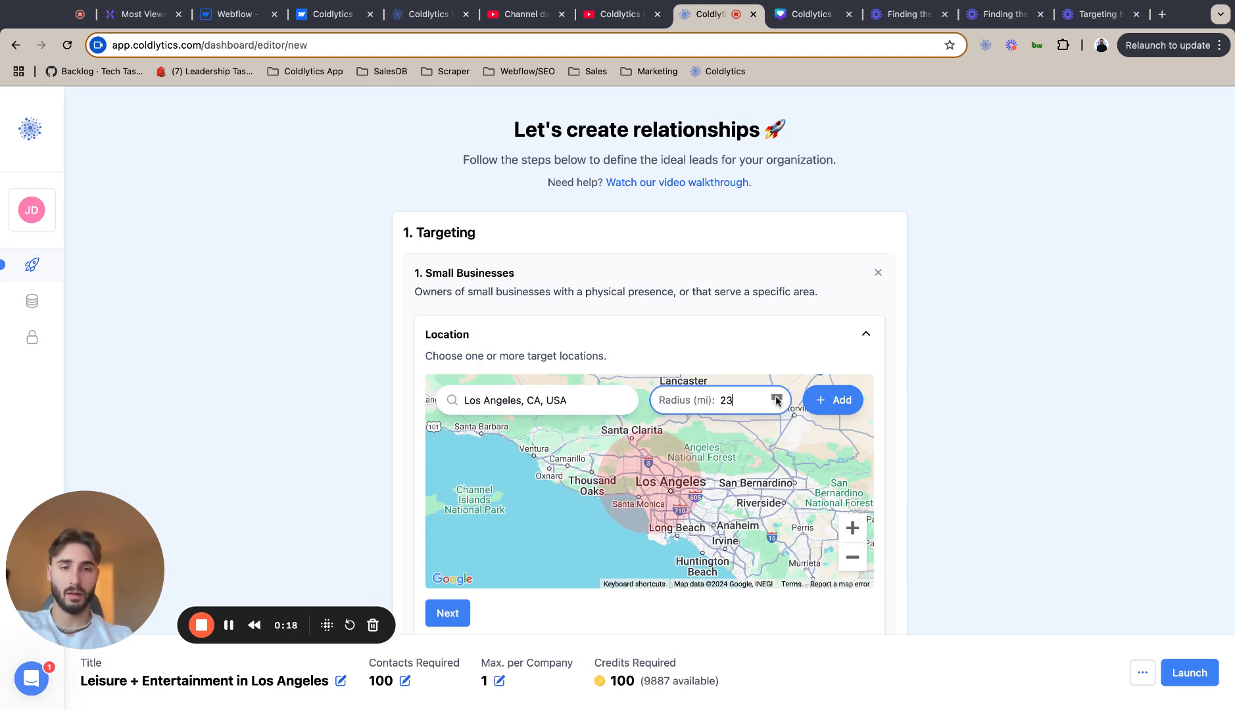
left_click(776, 396)
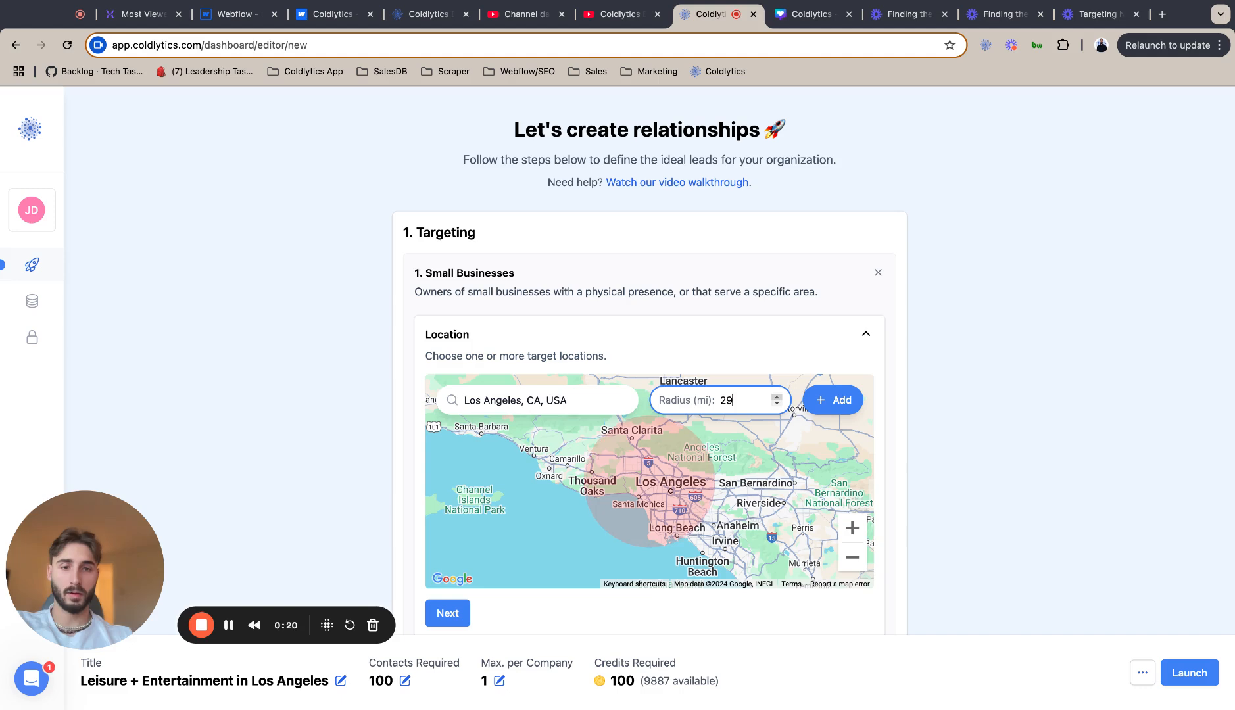
left_click(776, 396)
left_click(832, 400)
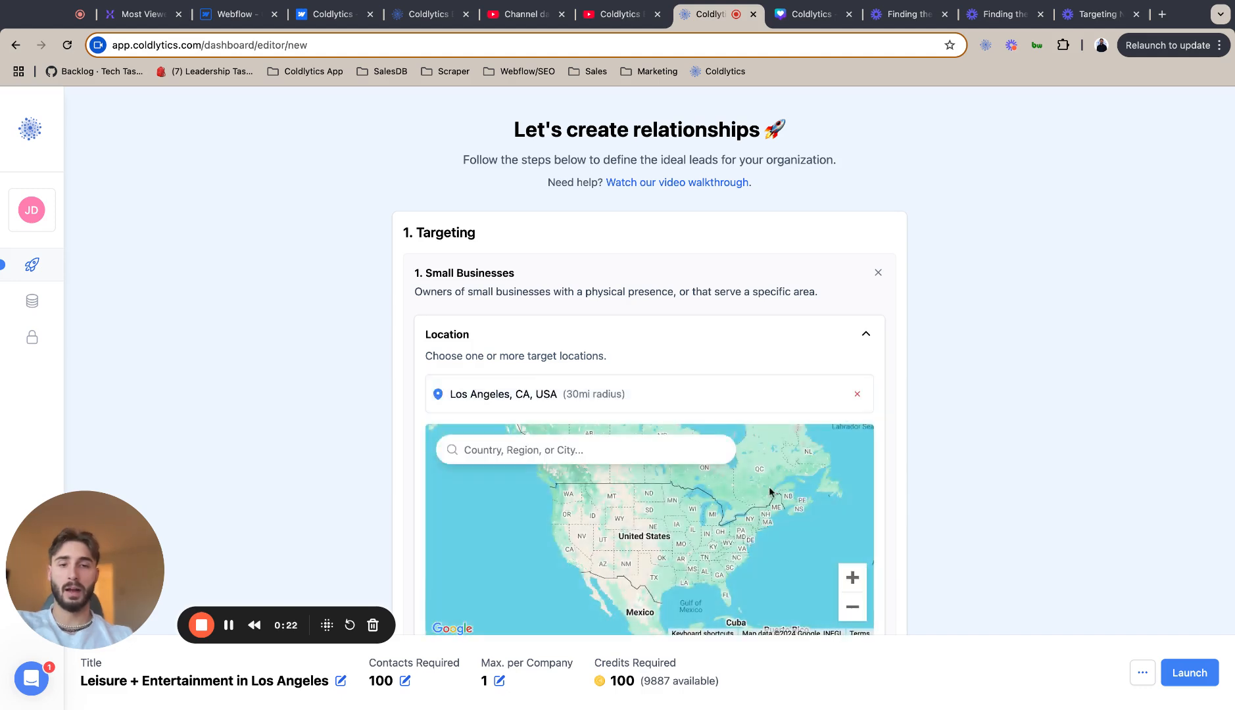
scroll(770, 492, "down", 4)
left_click(458, 450)
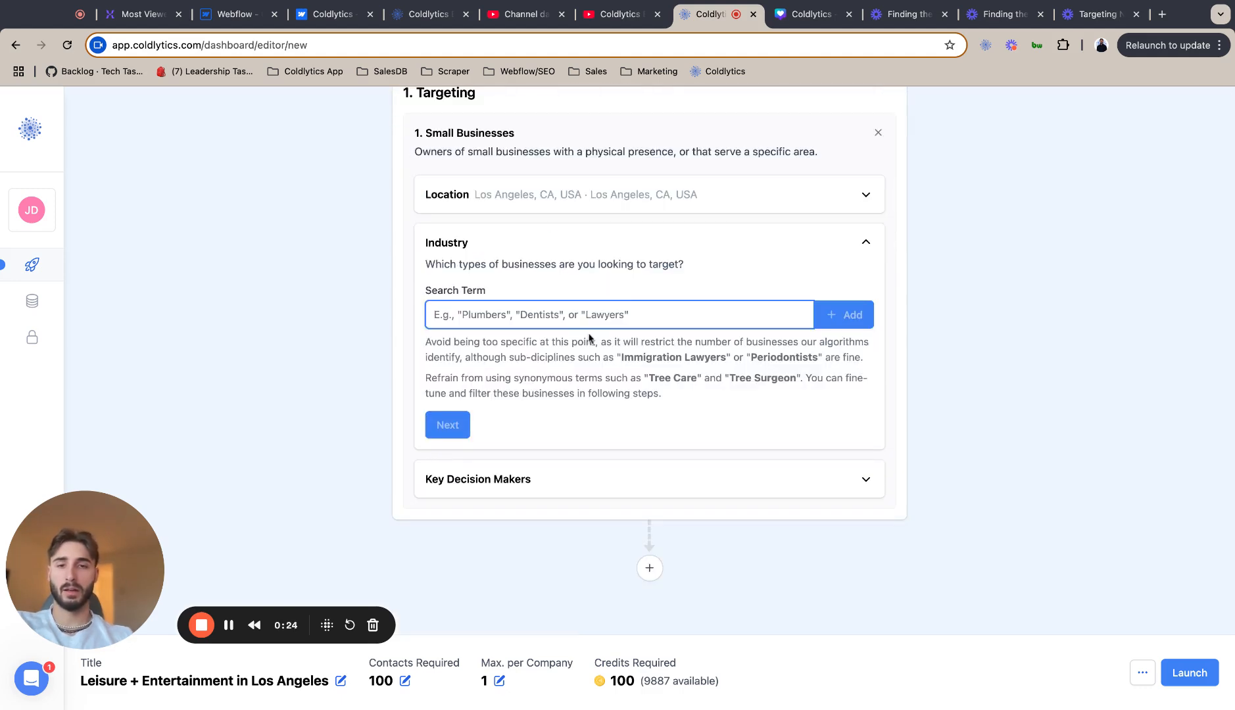
Add "Leisure" as an industry search term.
type("Leisu")
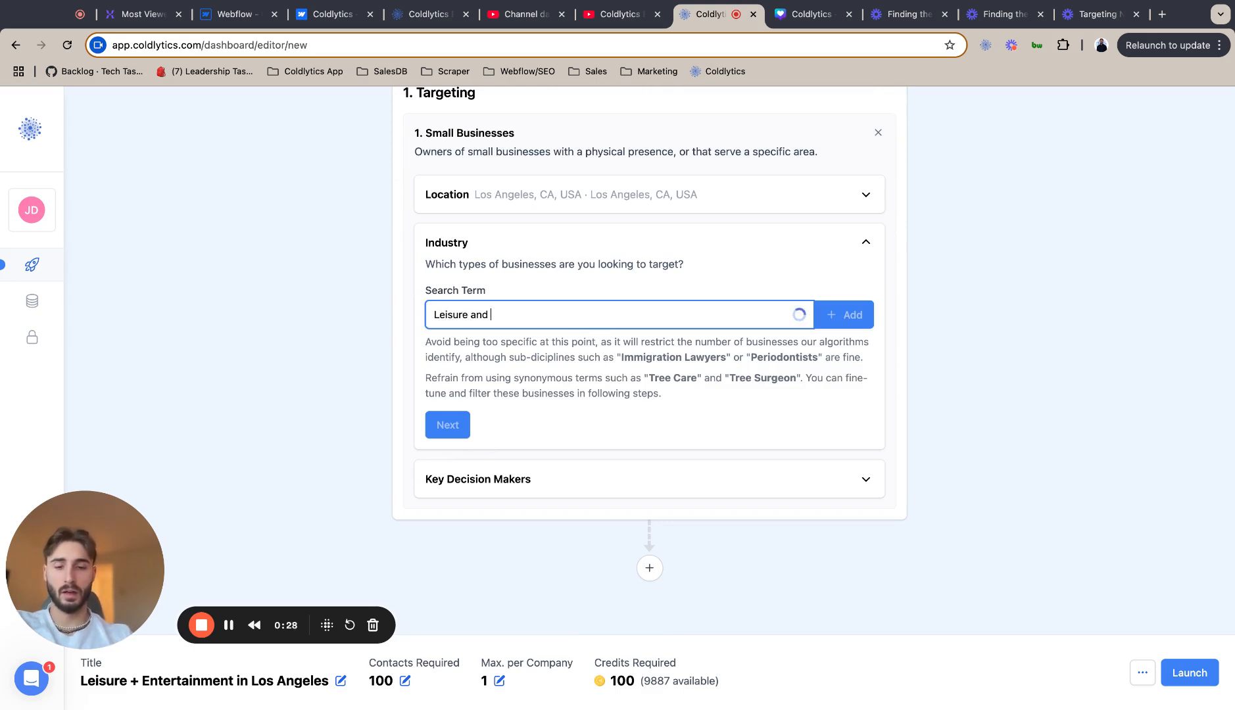
type("re")
key("BackSpace")
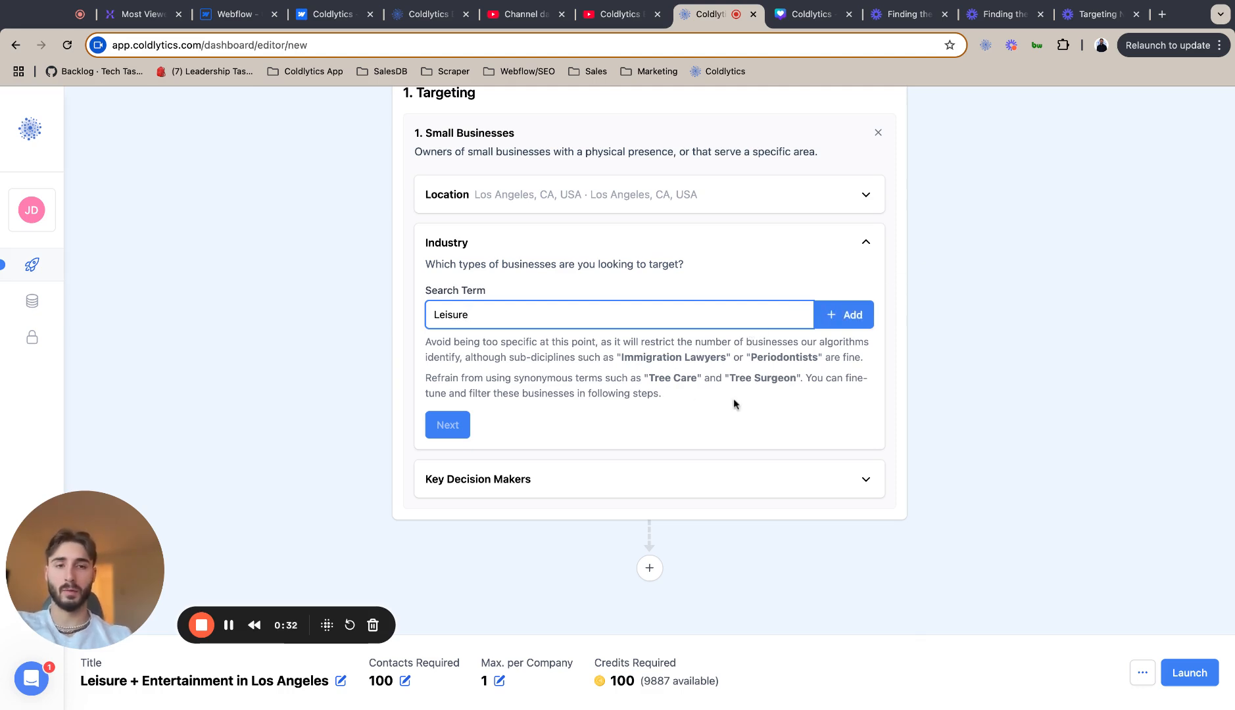
left_click(857, 314)
Add "Entertainment" as a second industry search term and proceed to the key decision makers.
left_click(609, 367)
type("Entertainment")
key("BackSpace")
key("BackSpace")
key("BackSpace")
key("BackSpace")
type(",")
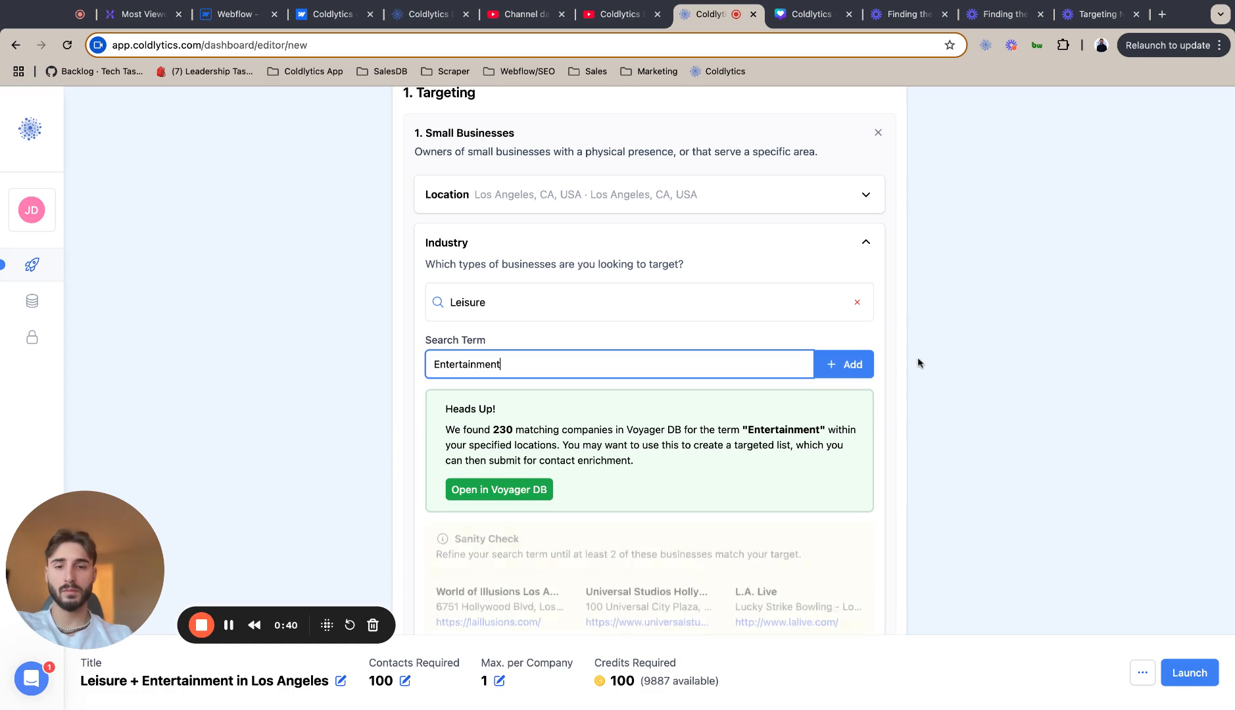
scroll(930, 389, "down", 3)
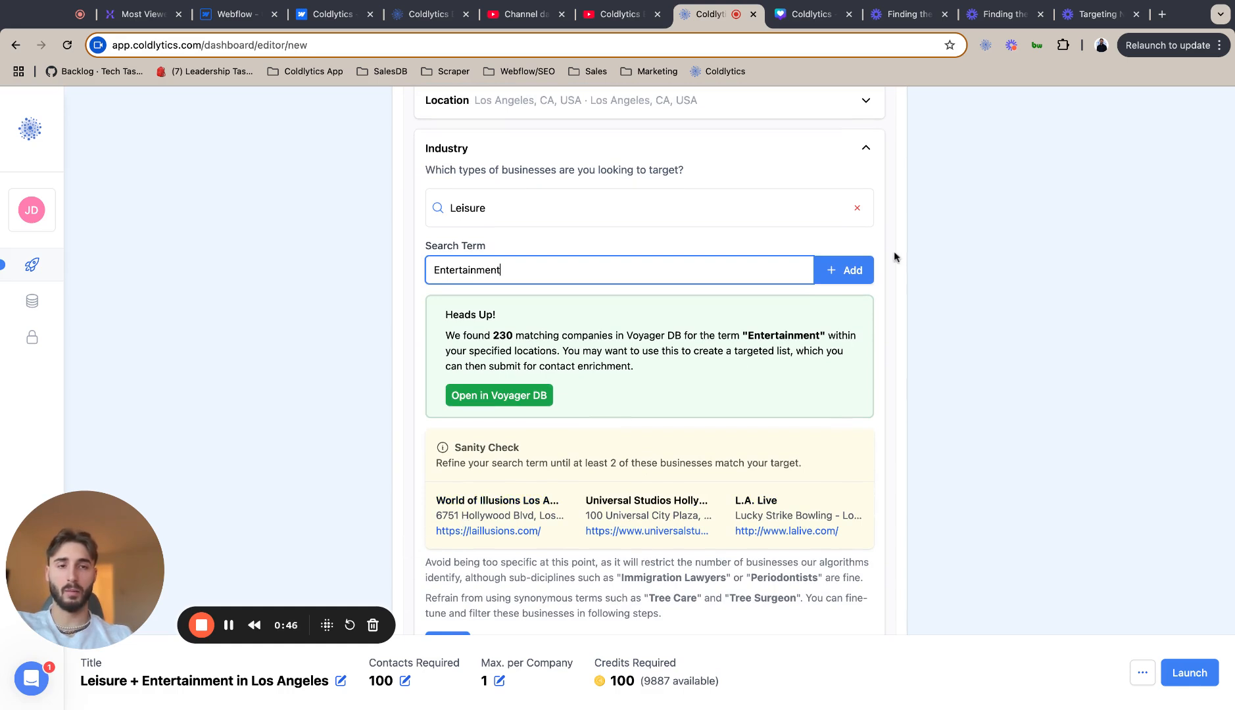
left_click(841, 269)
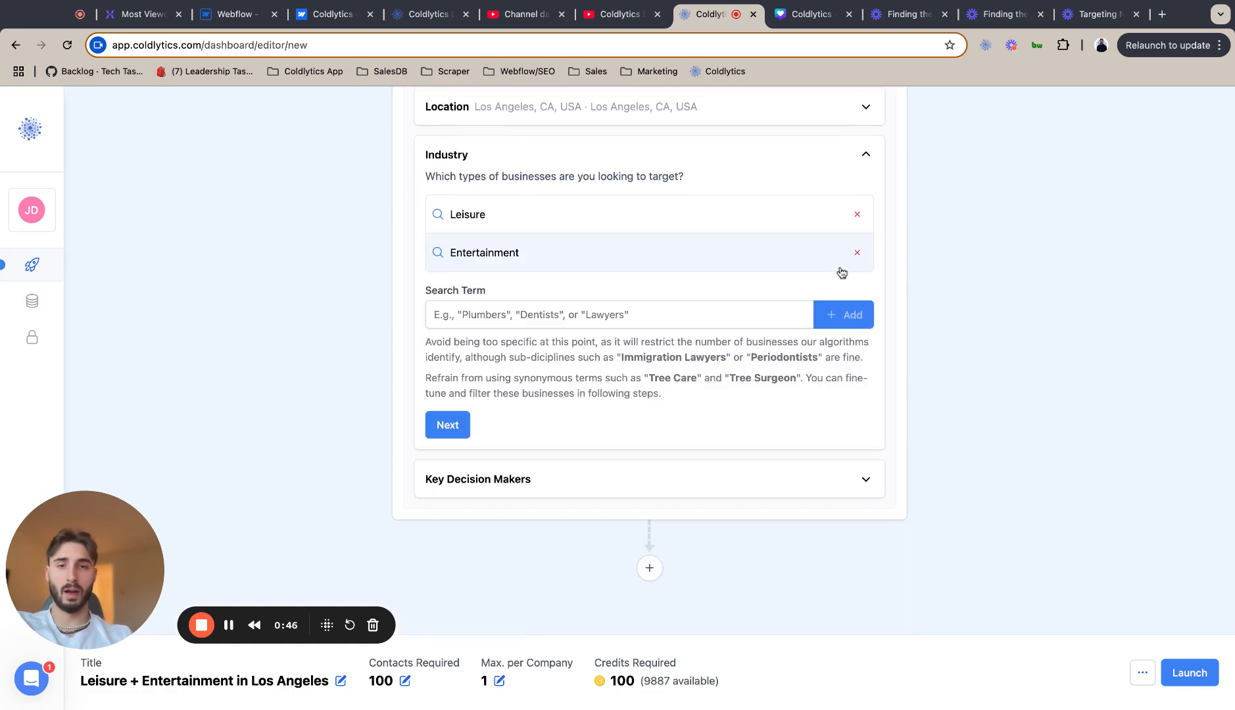
left_click(461, 428)
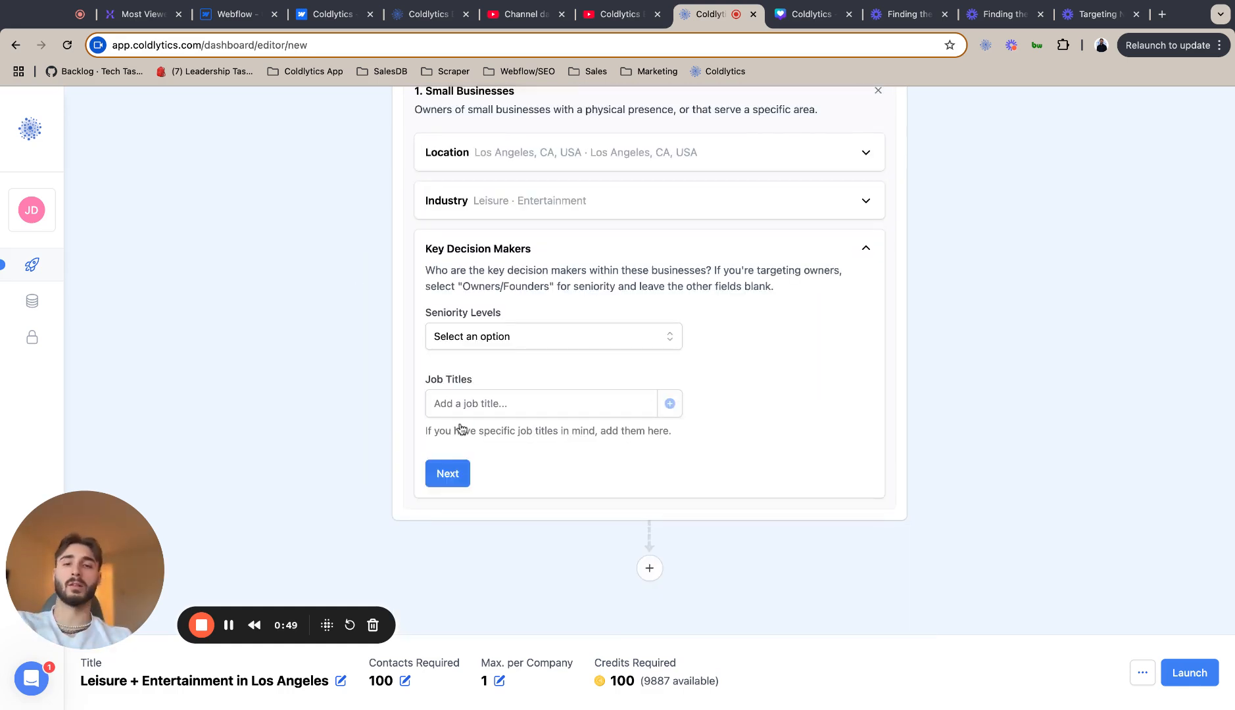
Set the decision makers' seniority levels to Owners/Founders and Directors & Executives, and complete the targeting section.
left_click(540, 338)
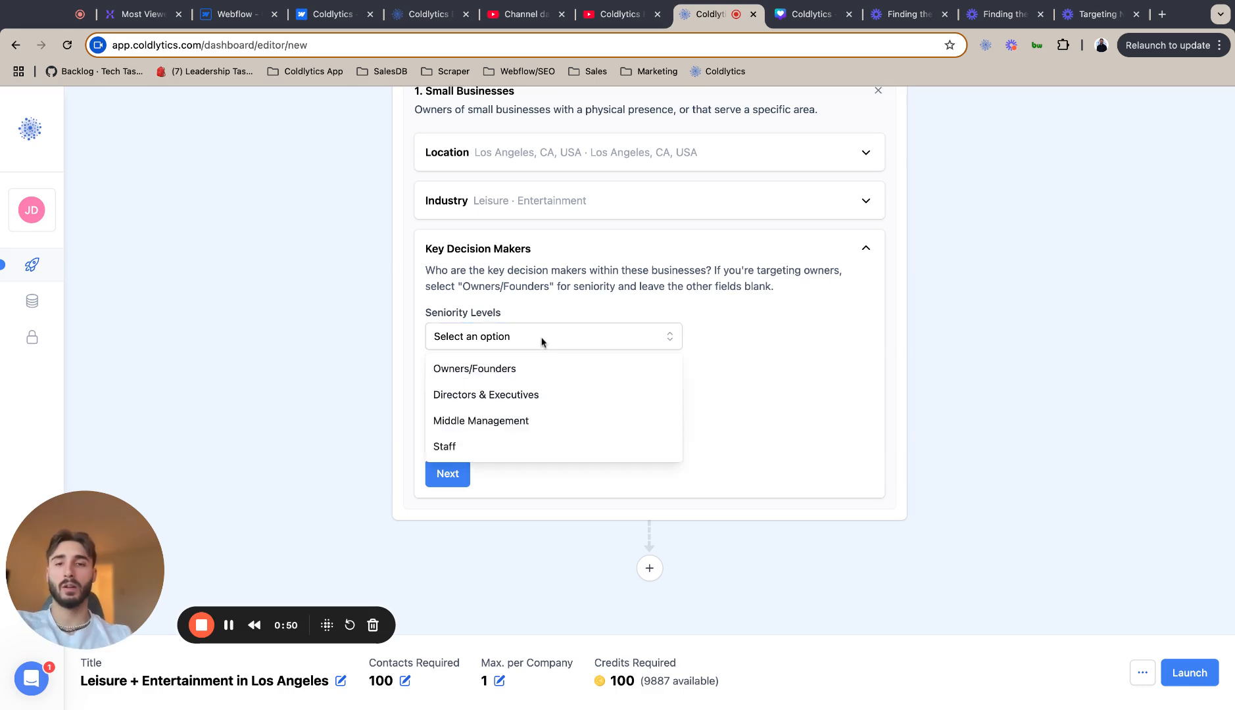
left_click(576, 282)
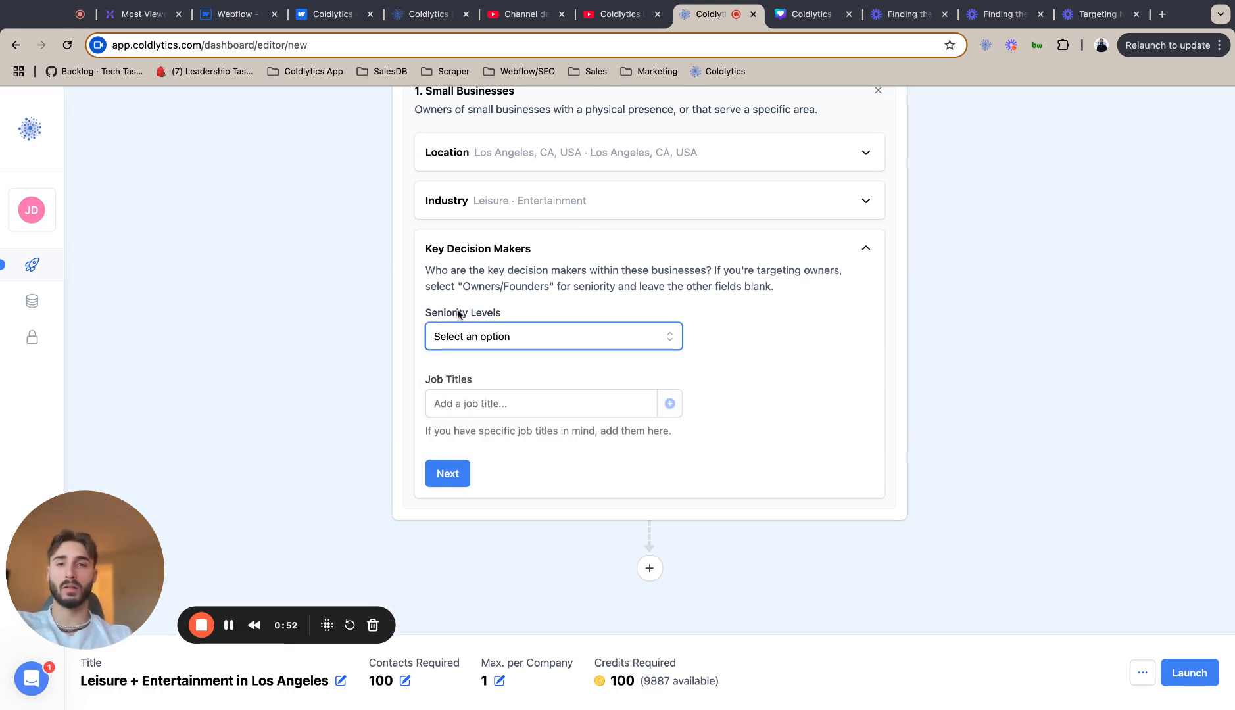
left_click(531, 336)
left_click(515, 372)
left_click(528, 367)
left_click(530, 401)
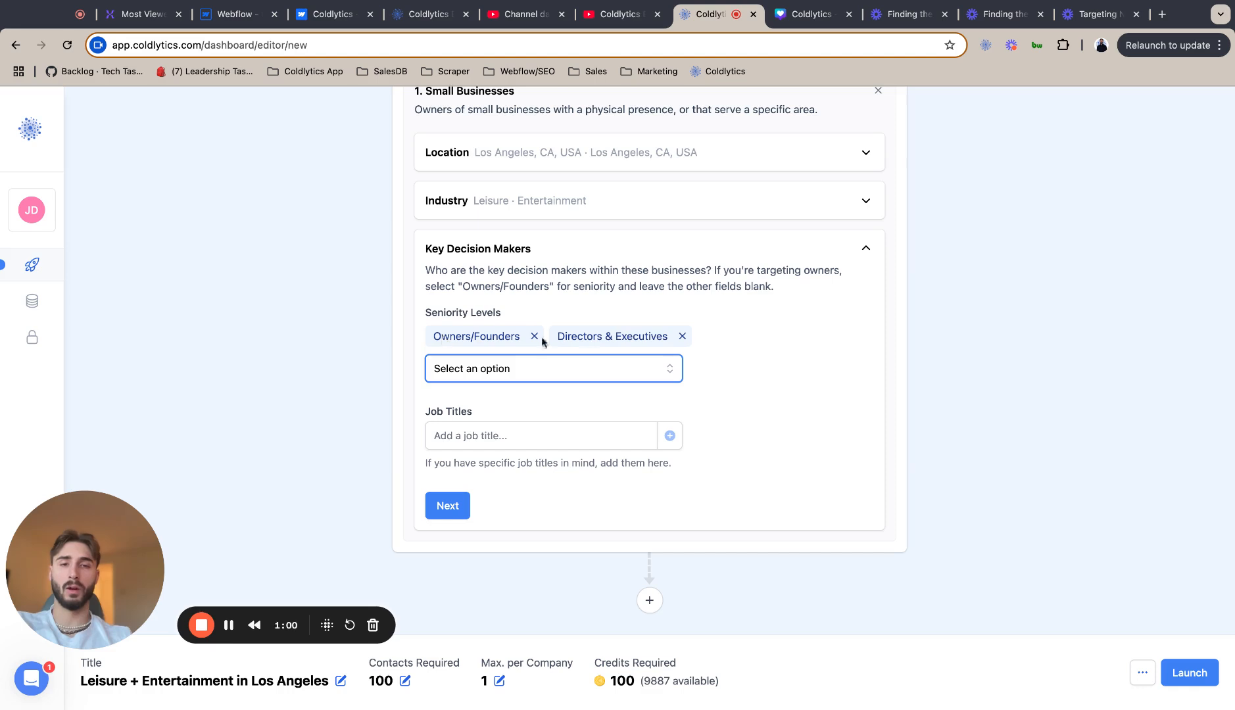
left_click(447, 508)
Add a Google Reviews filter with a minimum review score of 3 and a maximum of 5, and confirm it.
left_click(562, 571)
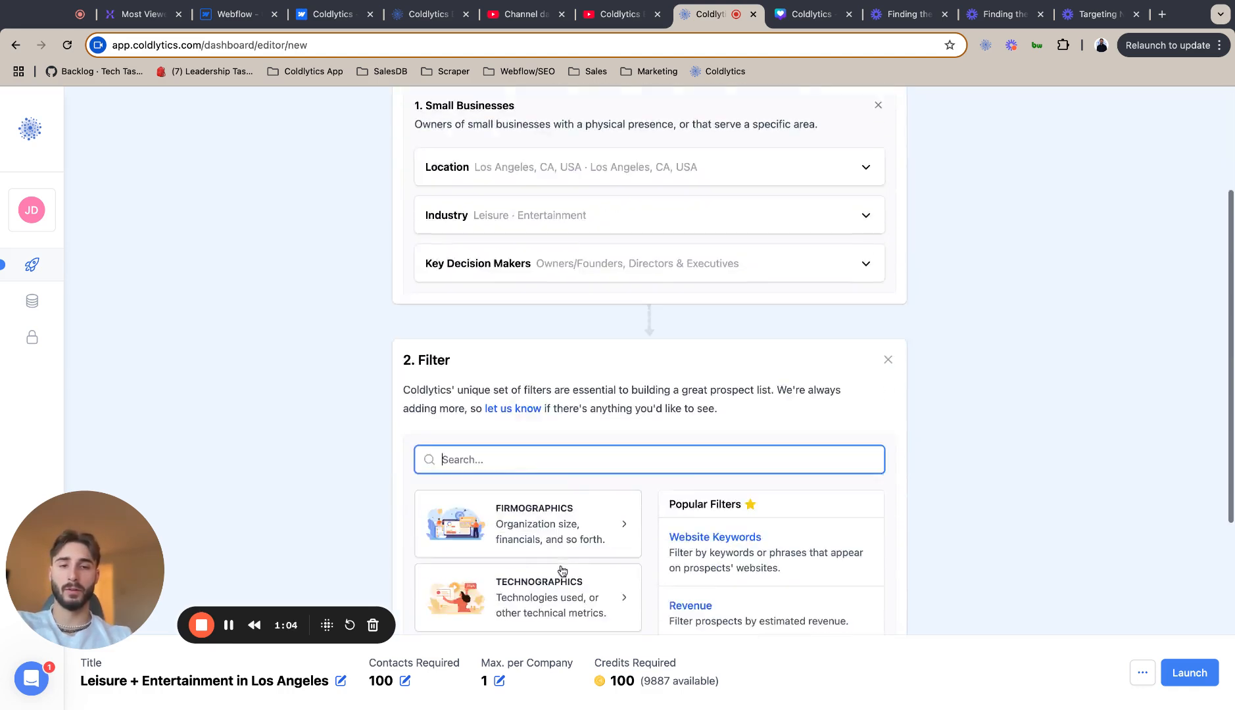
left_click(576, 373)
scroll(546, 473, "down", 3)
left_click(545, 466)
left_click(508, 440)
type("3")
left_click(643, 446)
type("5")
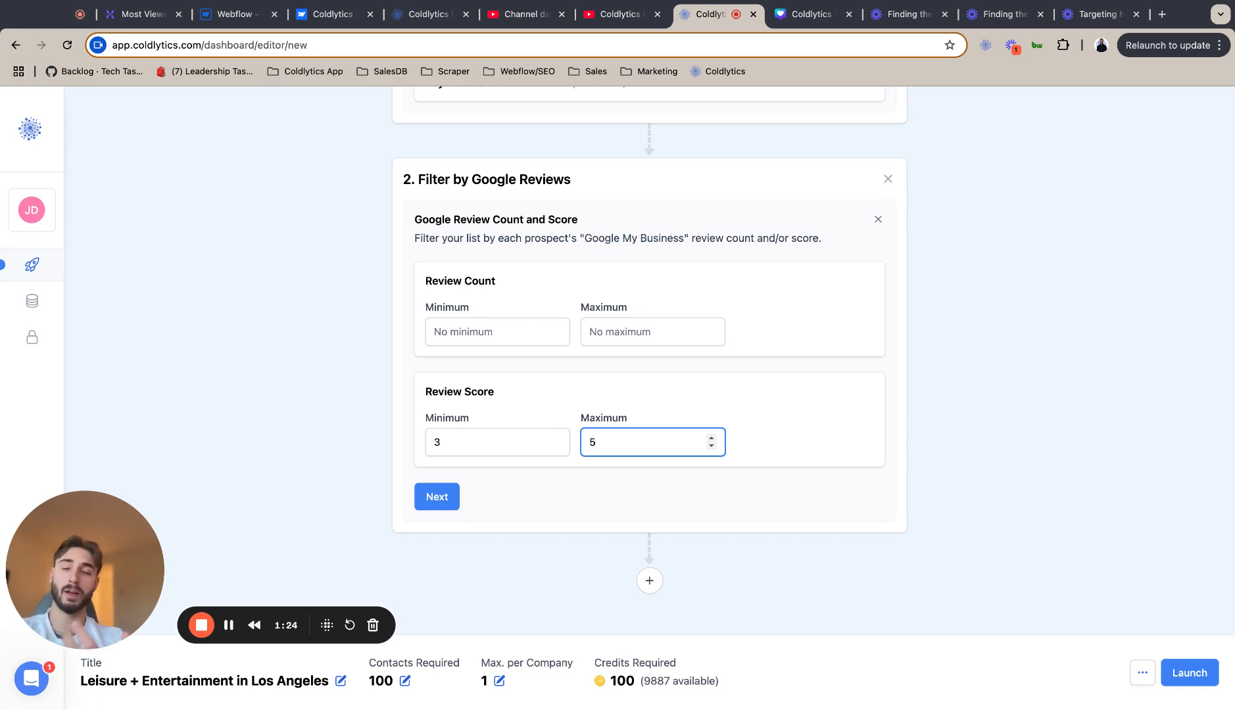
left_click(436, 494)
Add an Advertiser Status filter whose first condition is Advertises on Facebook set to Yes.
left_click(526, 537)
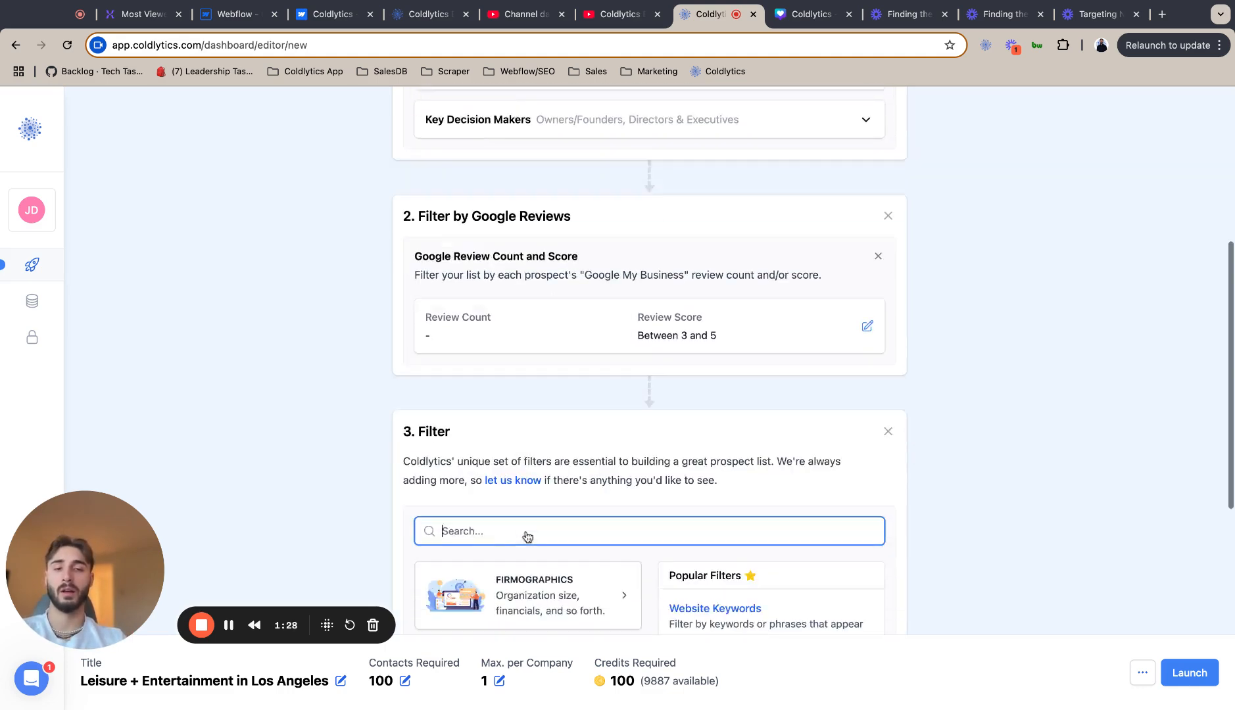
left_click(540, 351)
scroll(543, 504, "down", 5)
left_click(545, 503)
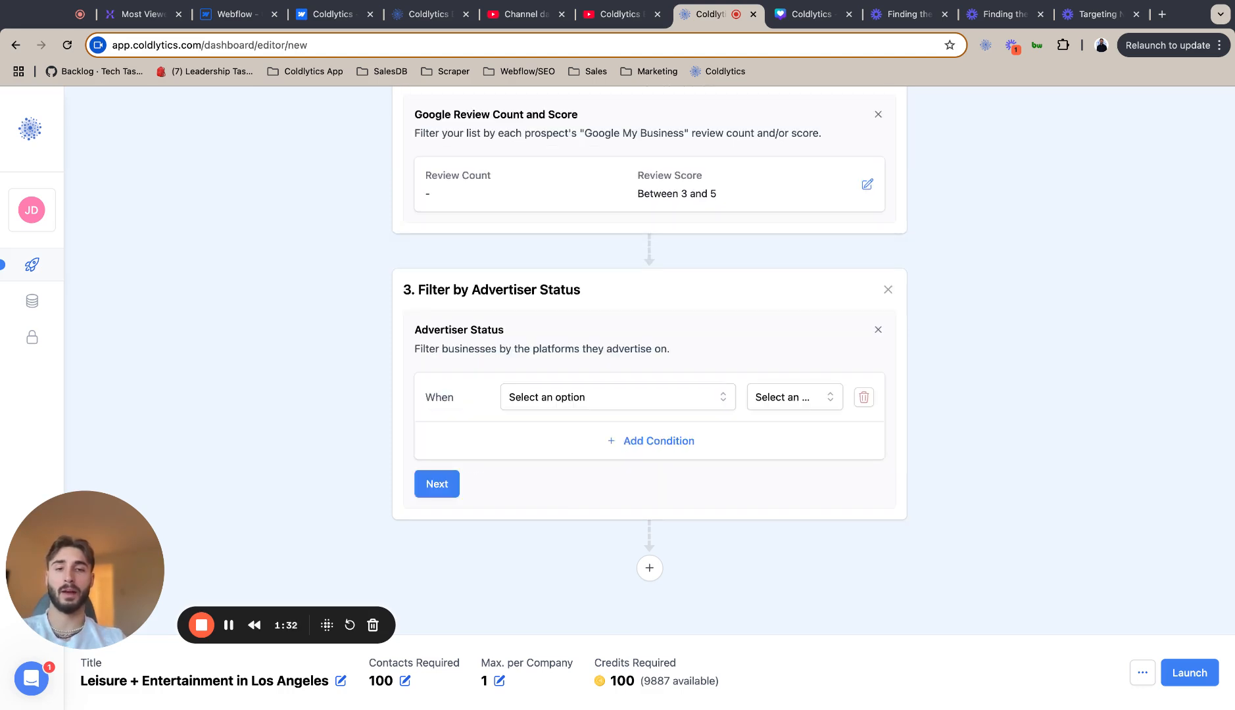
left_click(617, 397)
left_click(616, 430)
left_click(795, 397)
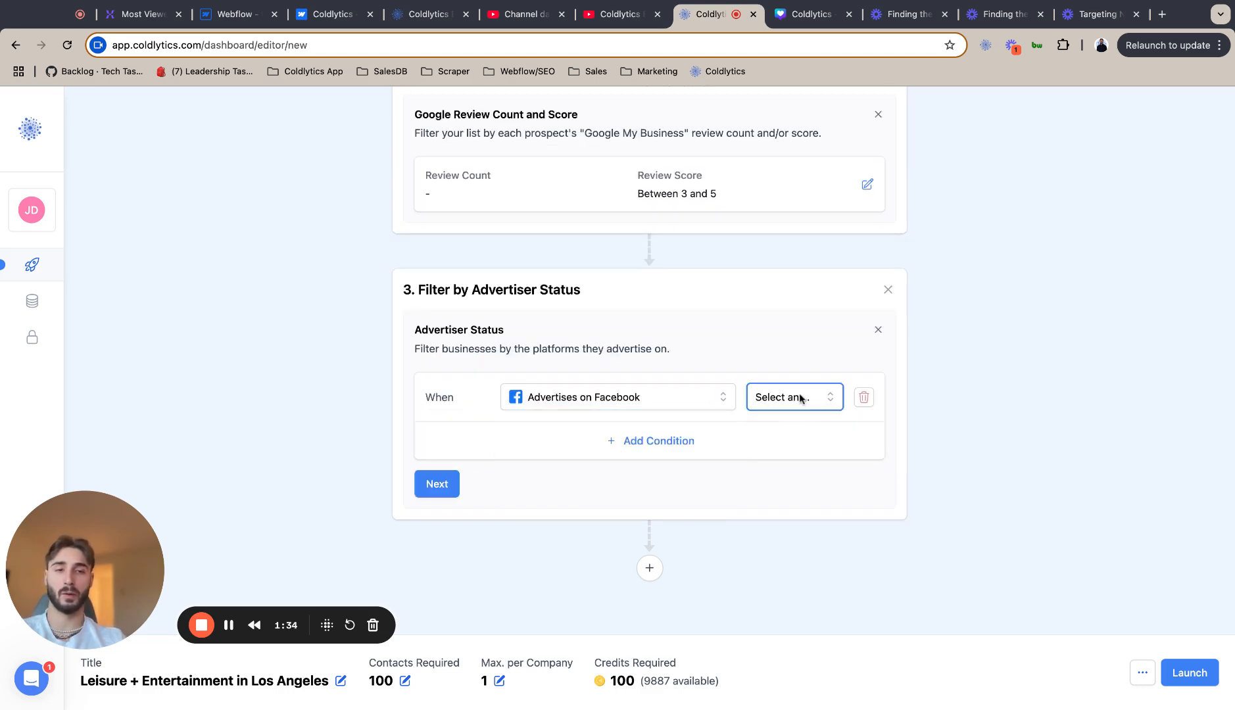
left_click(793, 453)
Add an Or condition to the Advertiser Status filter with Advertises on Google set to Yes.
left_click(658, 440)
left_click(455, 434)
left_click(439, 494)
left_click(573, 437)
left_click(590, 466)
left_click(789, 434)
left_click(764, 495)
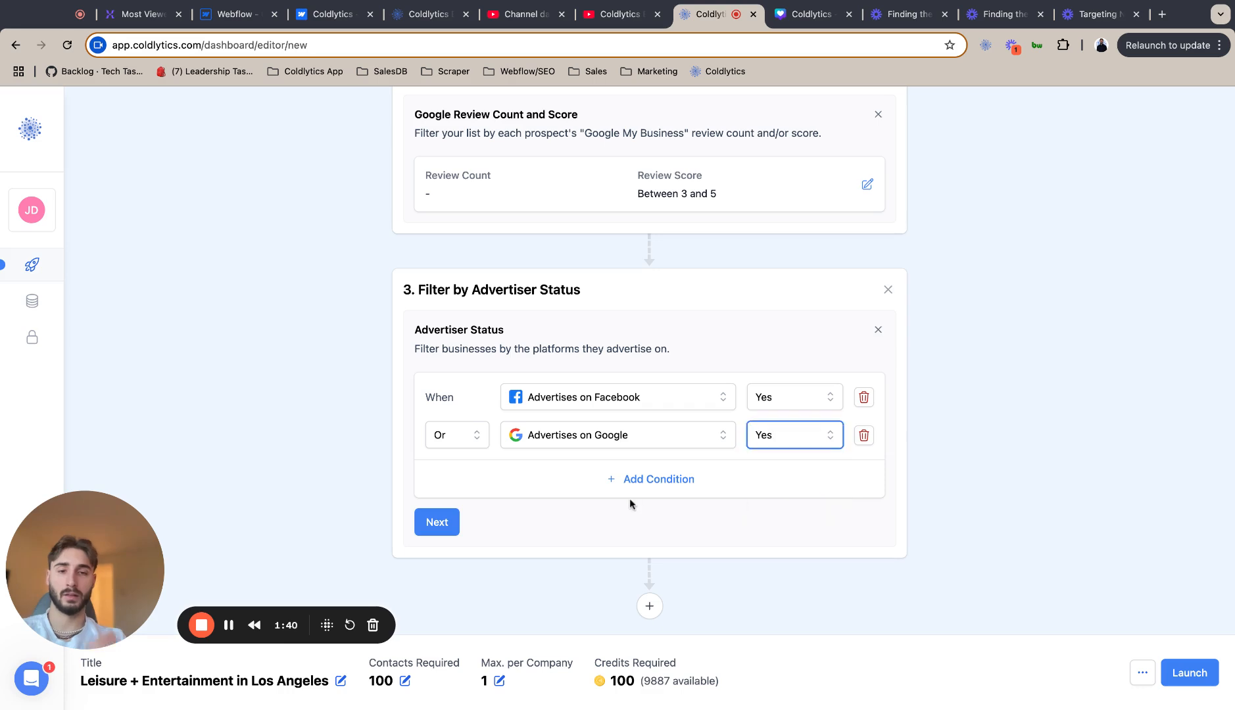
Add a third Or condition with Advertises on LinkedIn set to Yes and confirm the Advertiser Status filter.
left_click(631, 492)
left_click(560, 473)
left_click(570, 503)
left_click(792, 474)
left_click(782, 526)
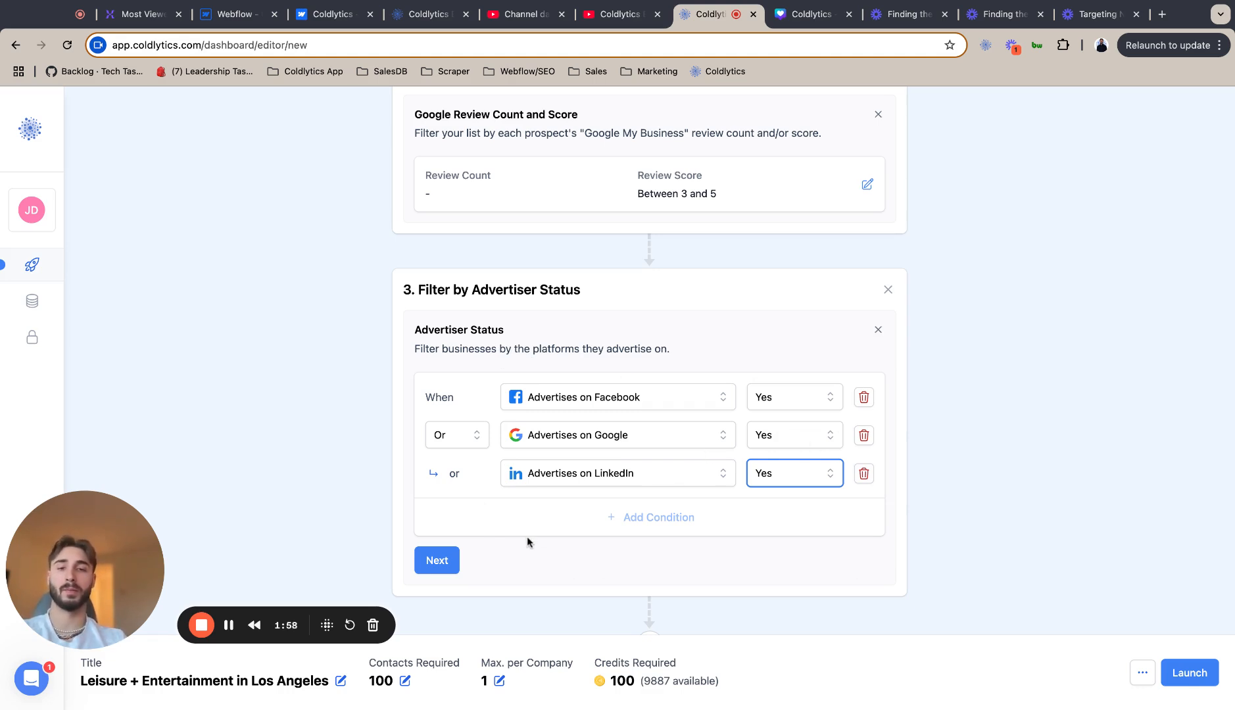
left_click(437, 562)
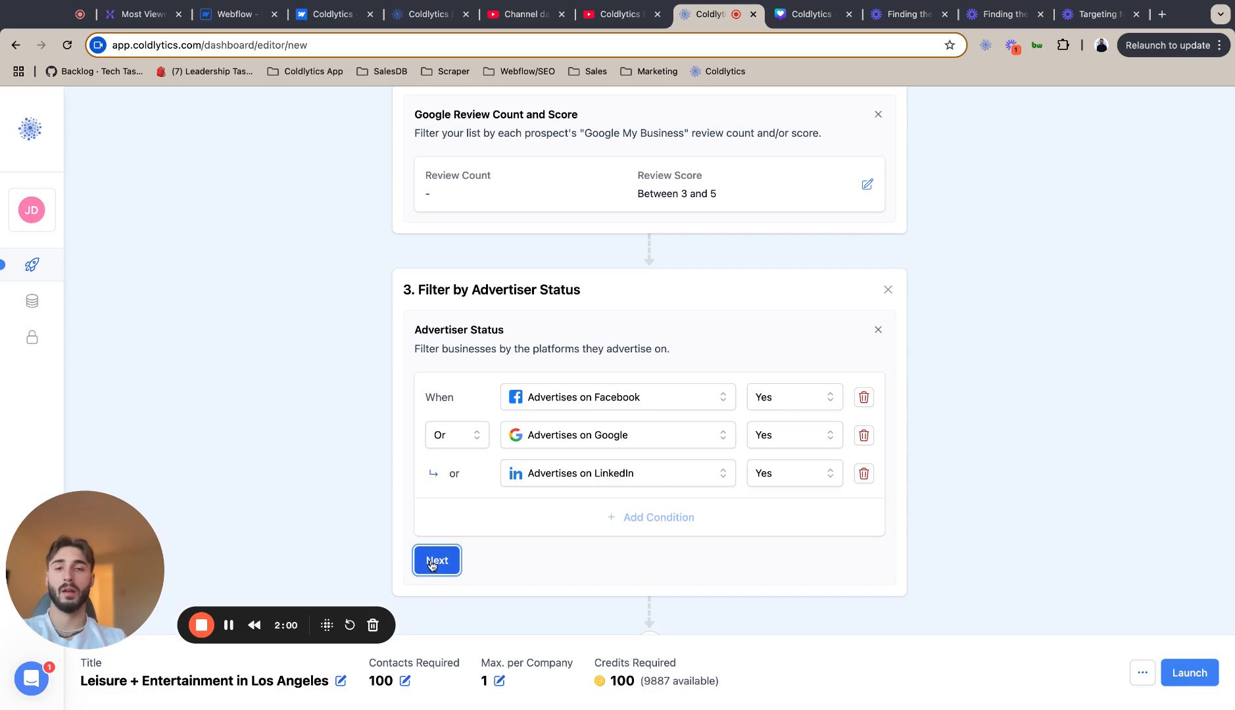
Add the Deliver stage and reset its auto-selected data points.
left_click(703, 537)
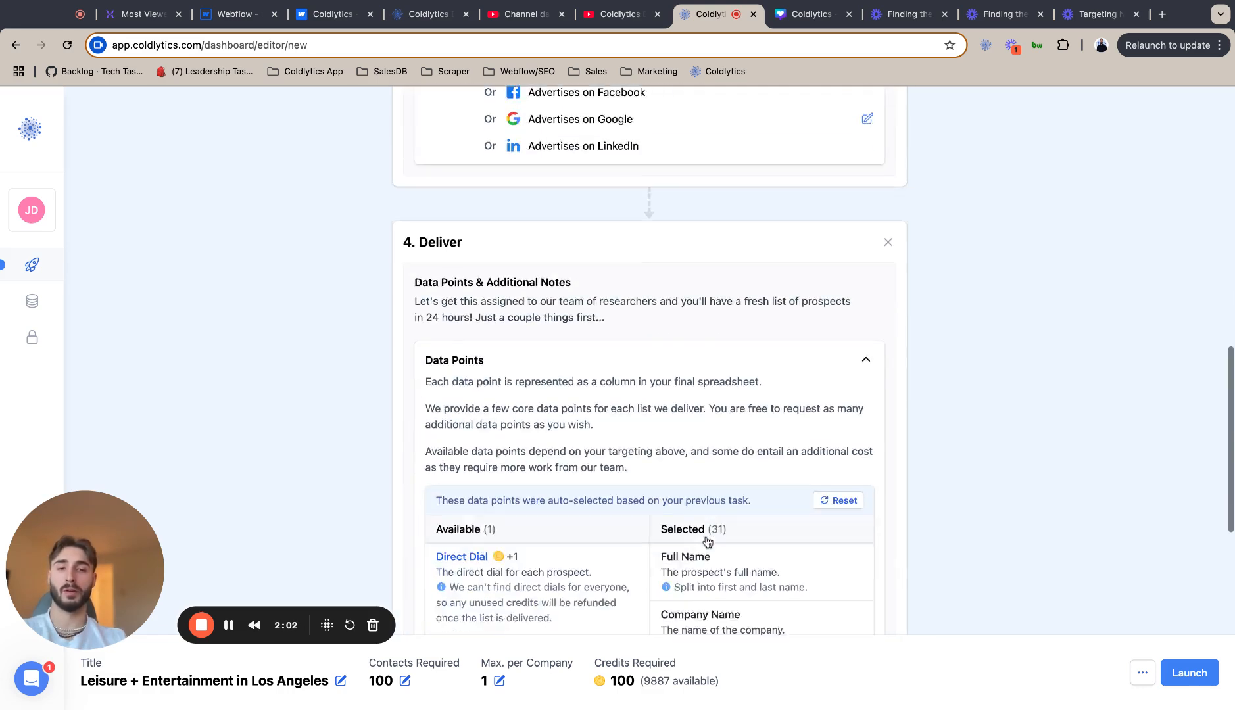
left_click(835, 412)
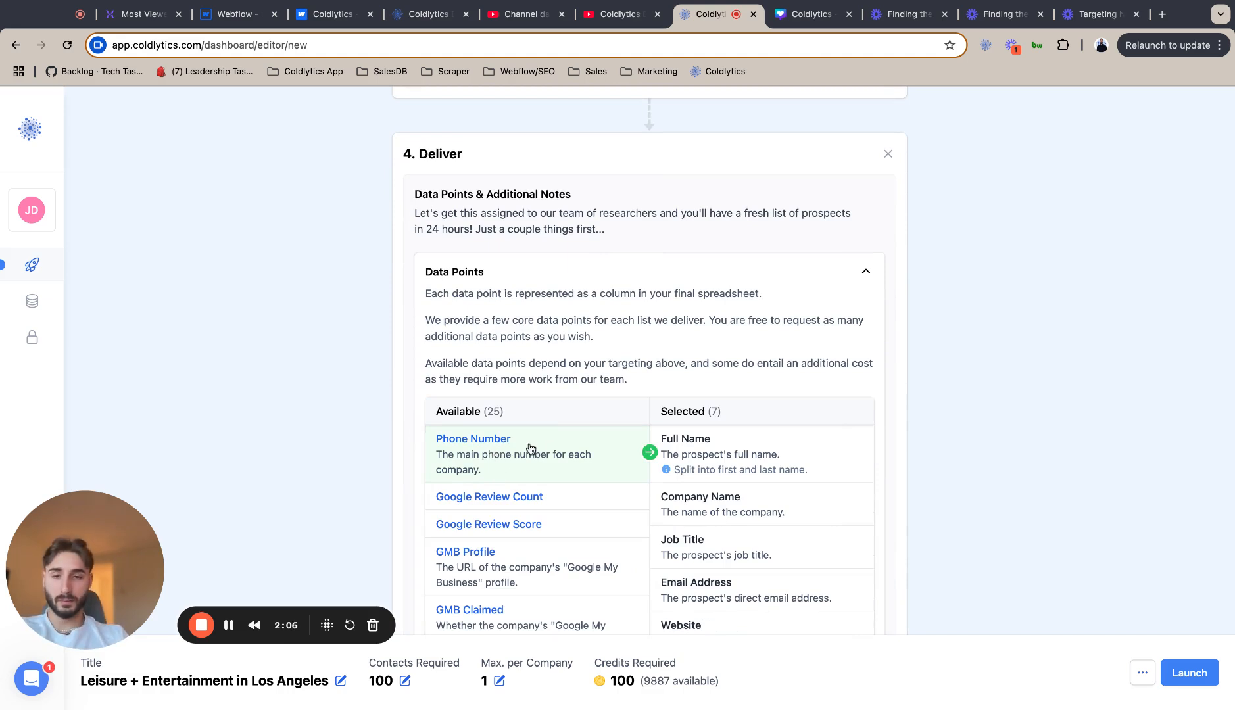
Add Phone Number, Google Review Count, Google Review Score, GMB Profile and GMB Claimed to the selected data points.
scroll(540, 474, "down", 1)
scroll(540, 474, "up", 1)
scroll(587, 347, "down", 2)
left_click(540, 374)
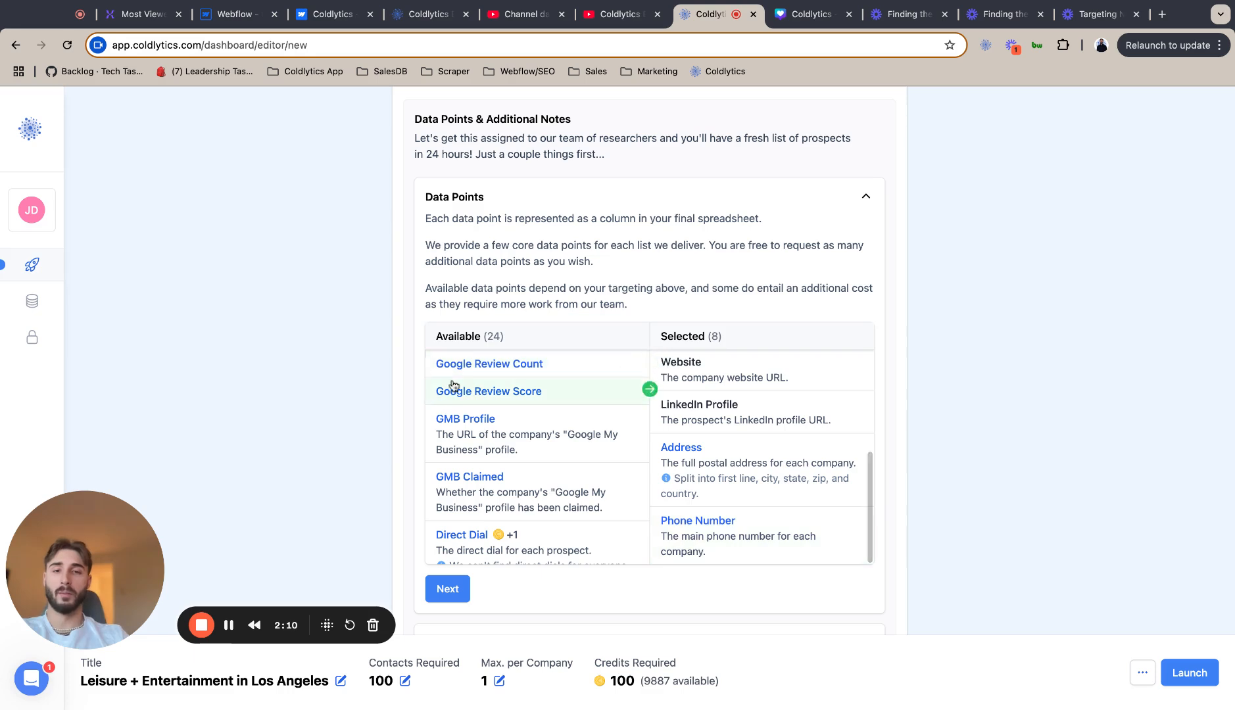
left_click(536, 374)
left_click(537, 373)
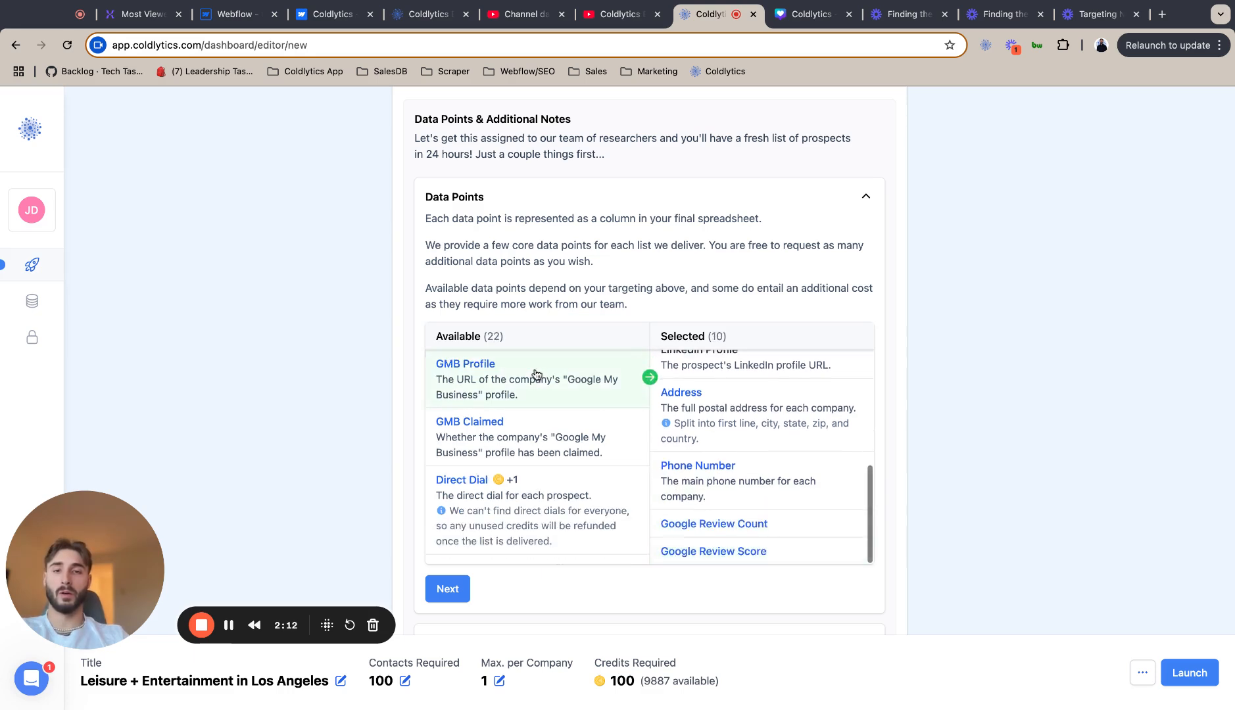
left_click(537, 373)
left_click(537, 373)
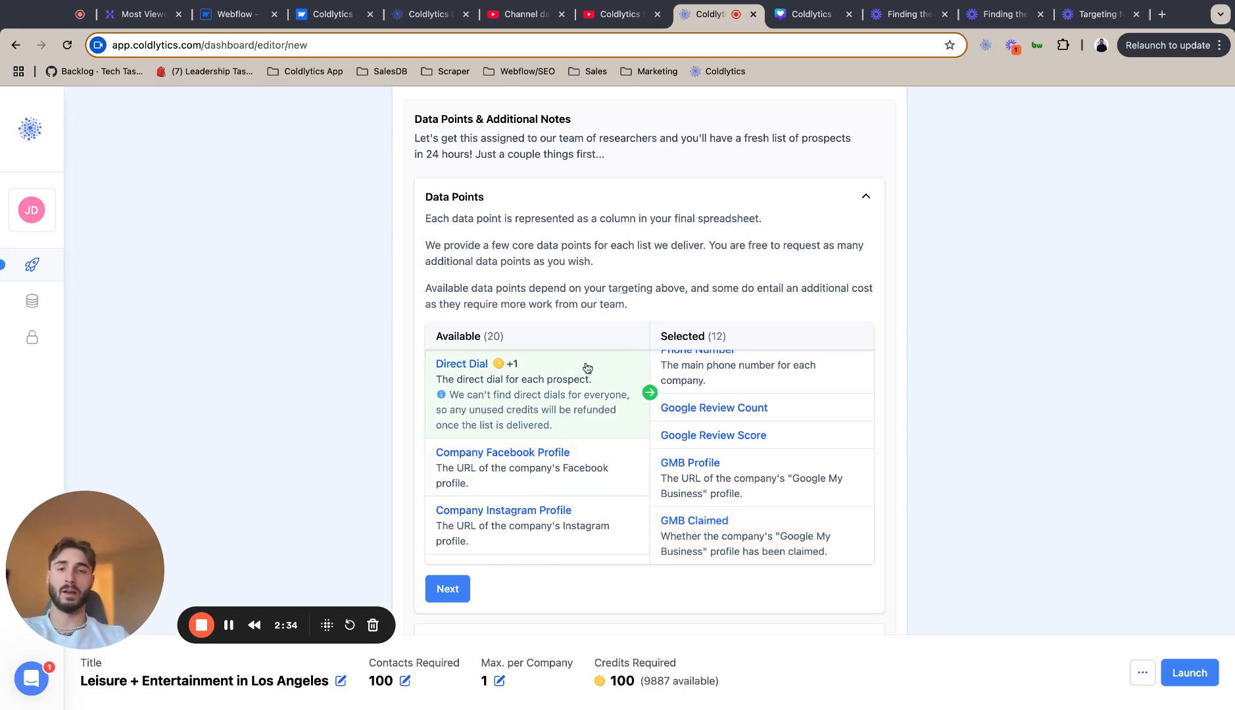
Add the company's Facebook, Instagram, LinkedIn, TikTok and Twitter profiles to the selected data points.
scroll(560, 490, "down", 2)
scroll(565, 490, "up", 2)
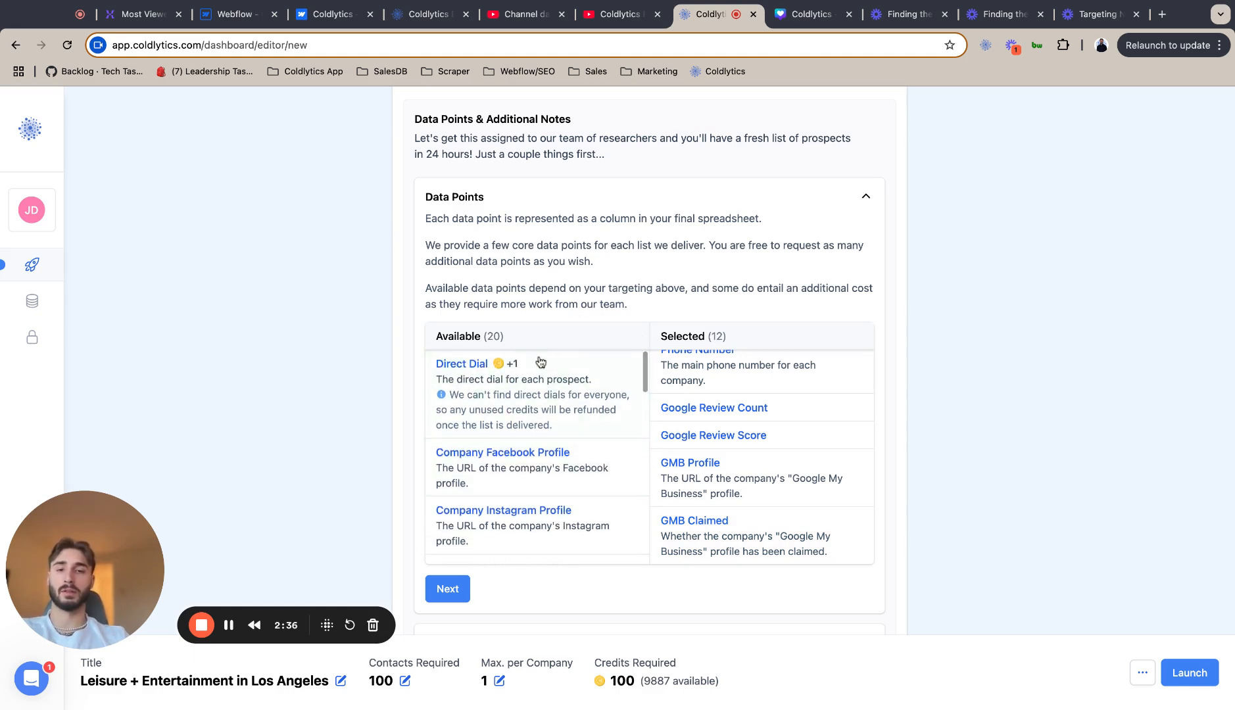
scroll(560, 436, "down", 1)
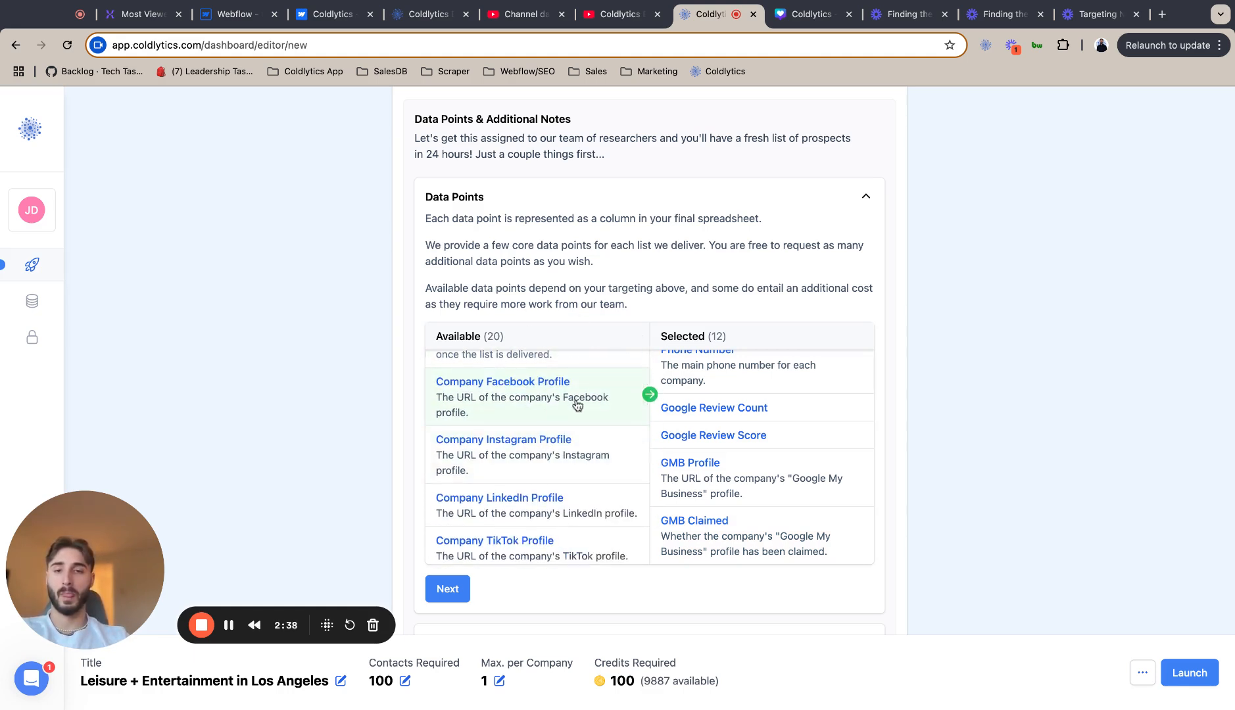
left_click(518, 423)
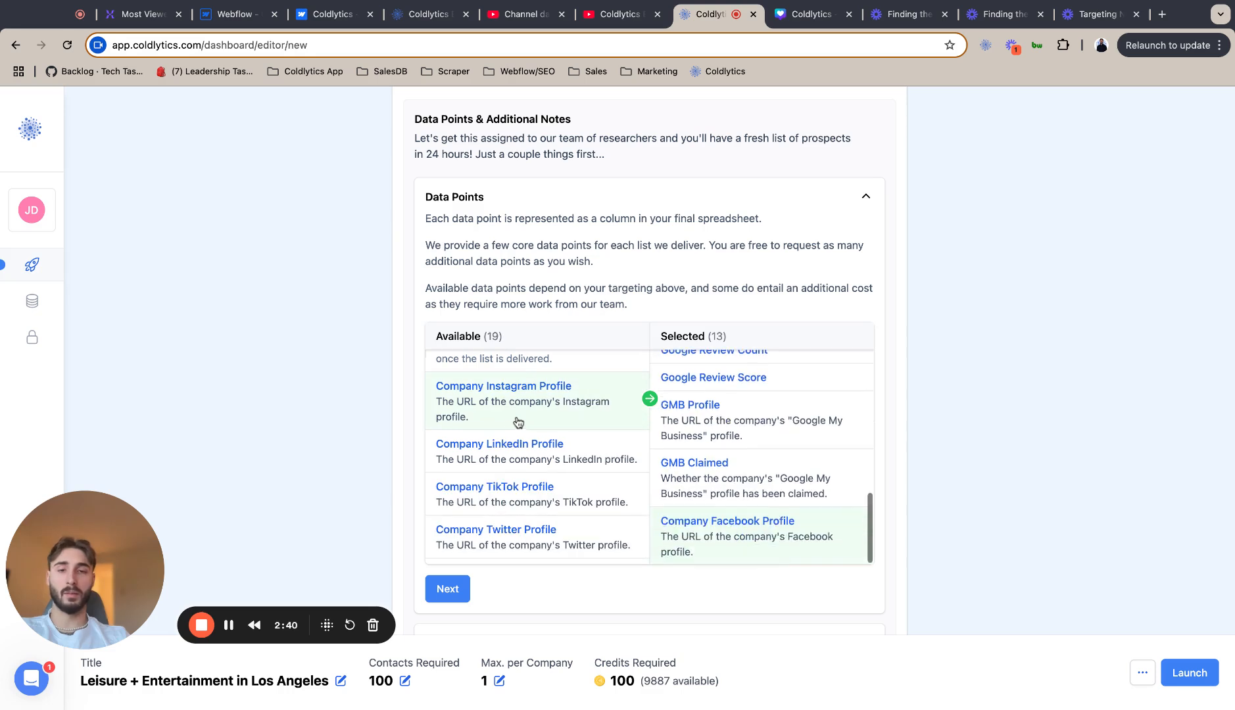
left_click(518, 421)
left_click(520, 416)
left_click(521, 413)
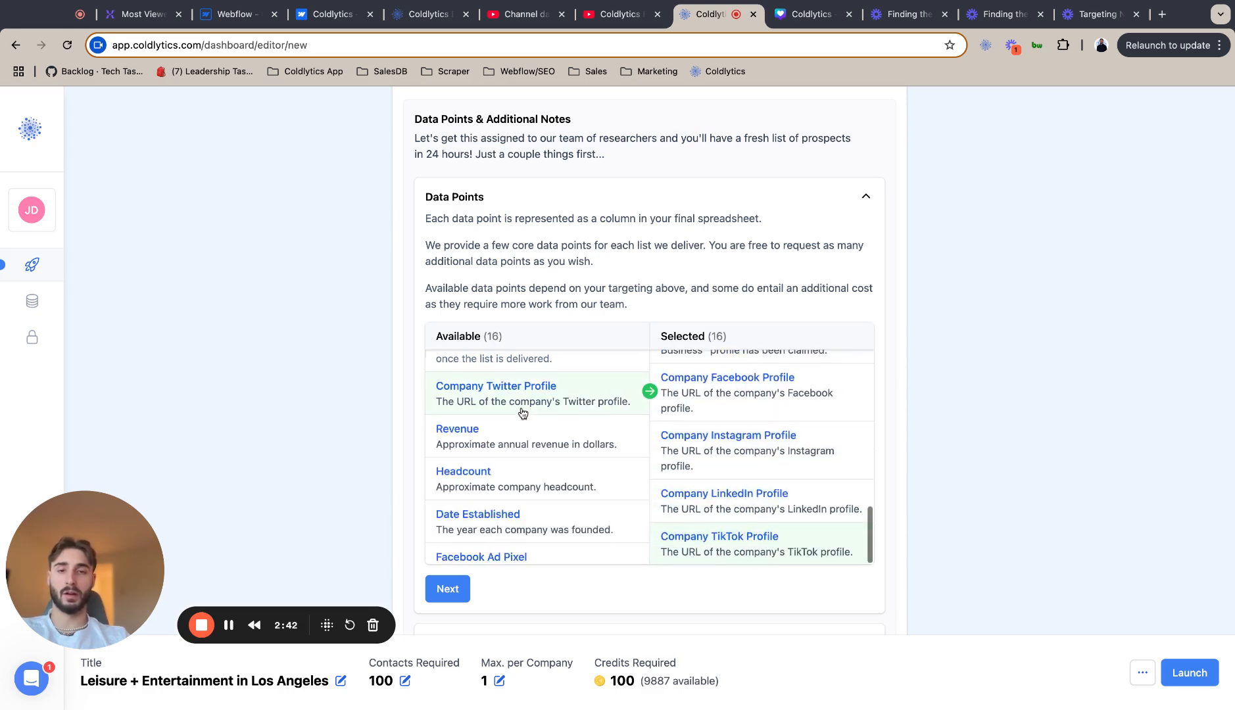
left_click(523, 412)
Review the company social media profiles in the list of selected data points.
scroll(723, 533, "up", 1)
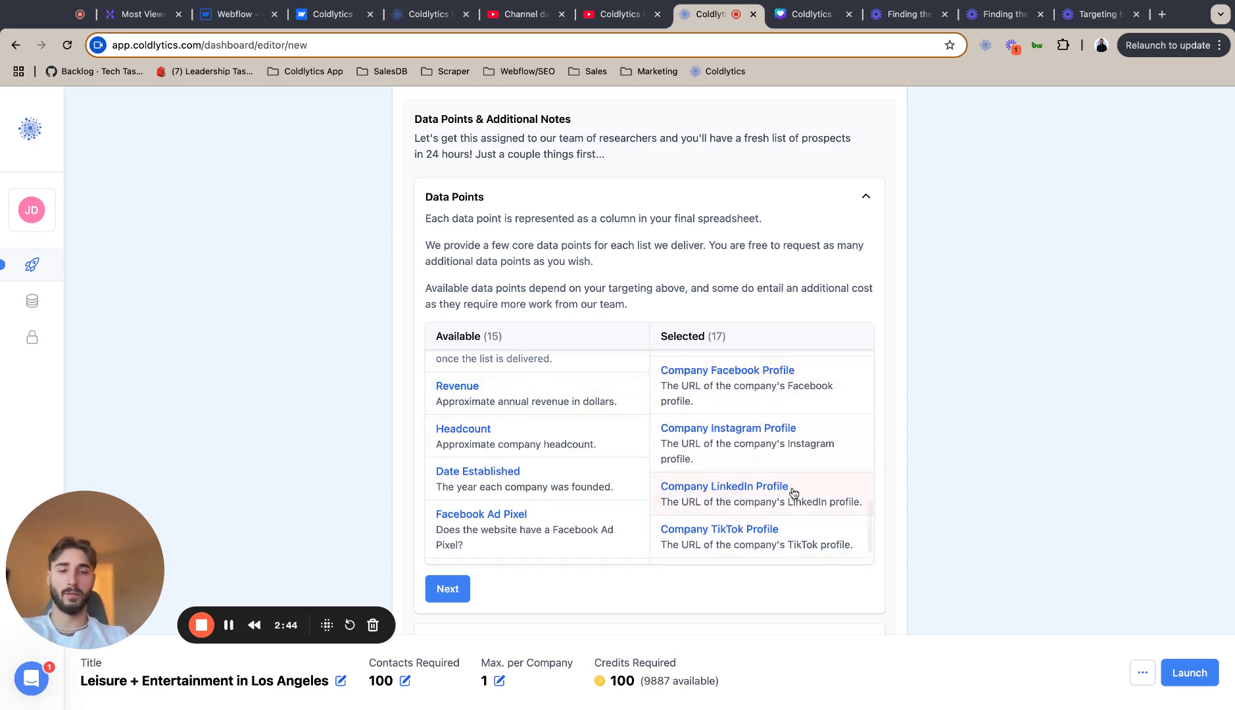
scroll(793, 490, "down", 1)
scroll(756, 536, "up", 1)
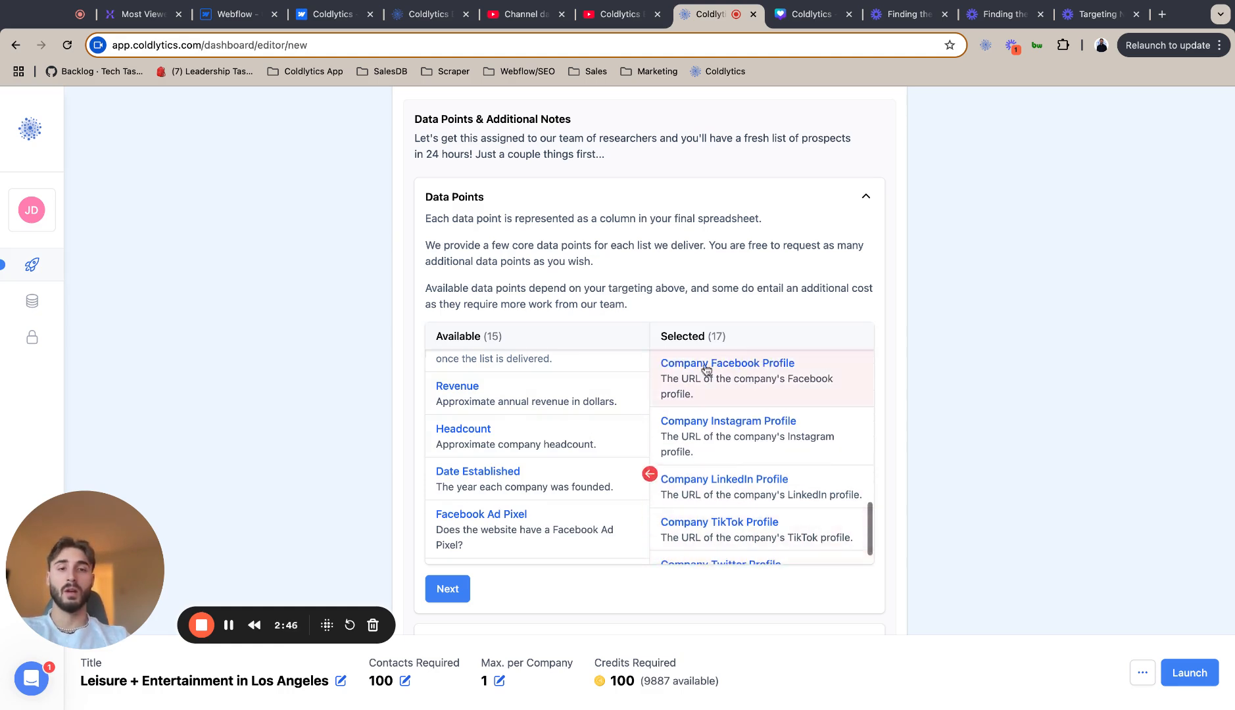
scroll(776, 499, "down", 1)
scroll(717, 506, "up", 2)
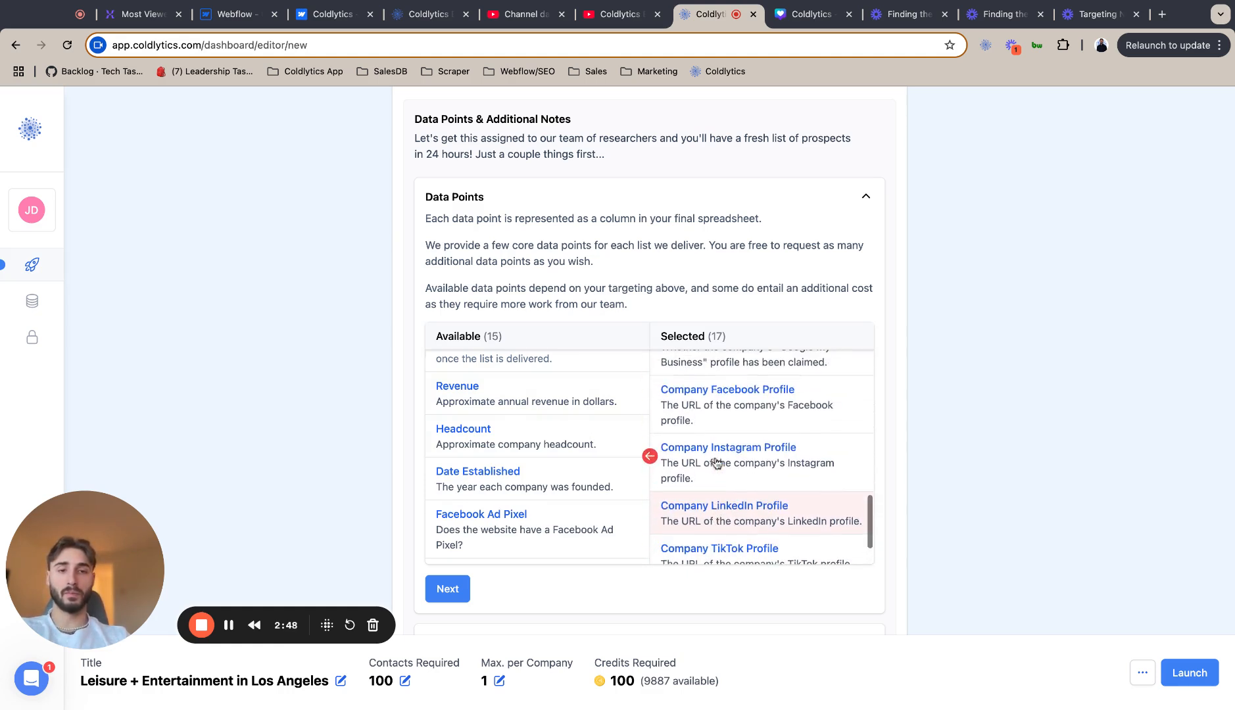
scroll(776, 473, "down", 1)
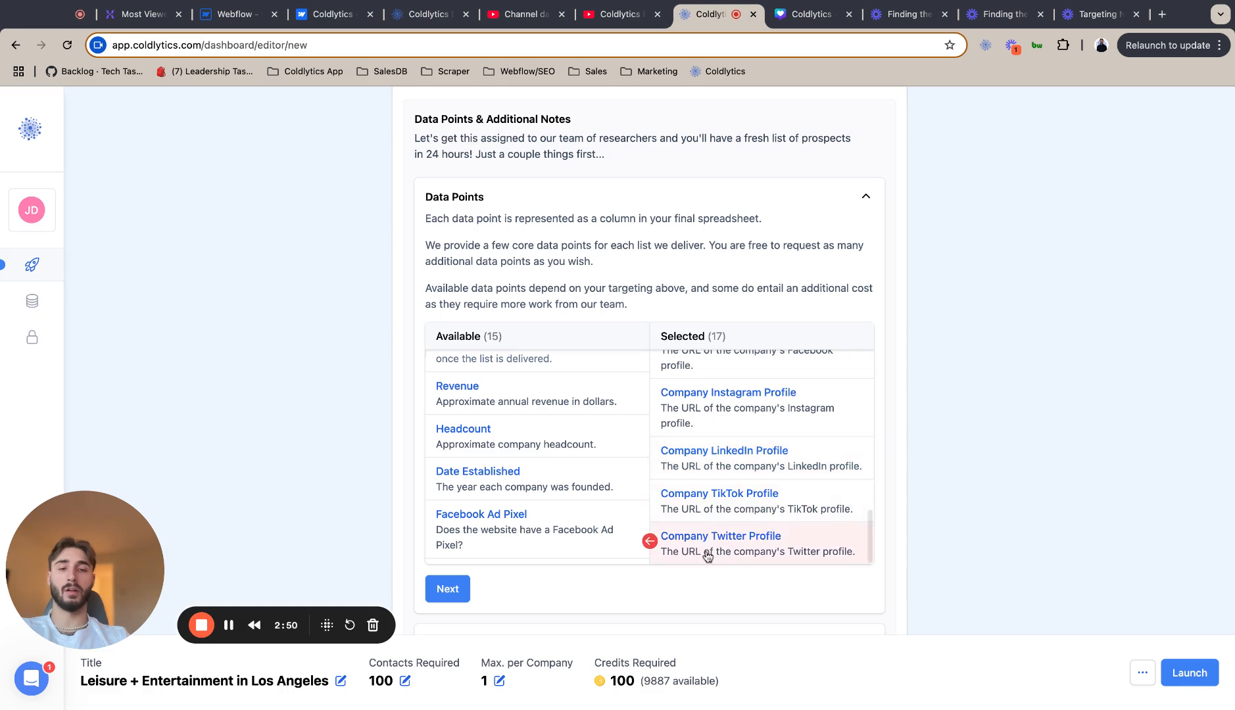
Add Revenue, Headcount and Date Established to the selected data points.
scroll(703, 513, "up", 2)
scroll(756, 434, "down", 2)
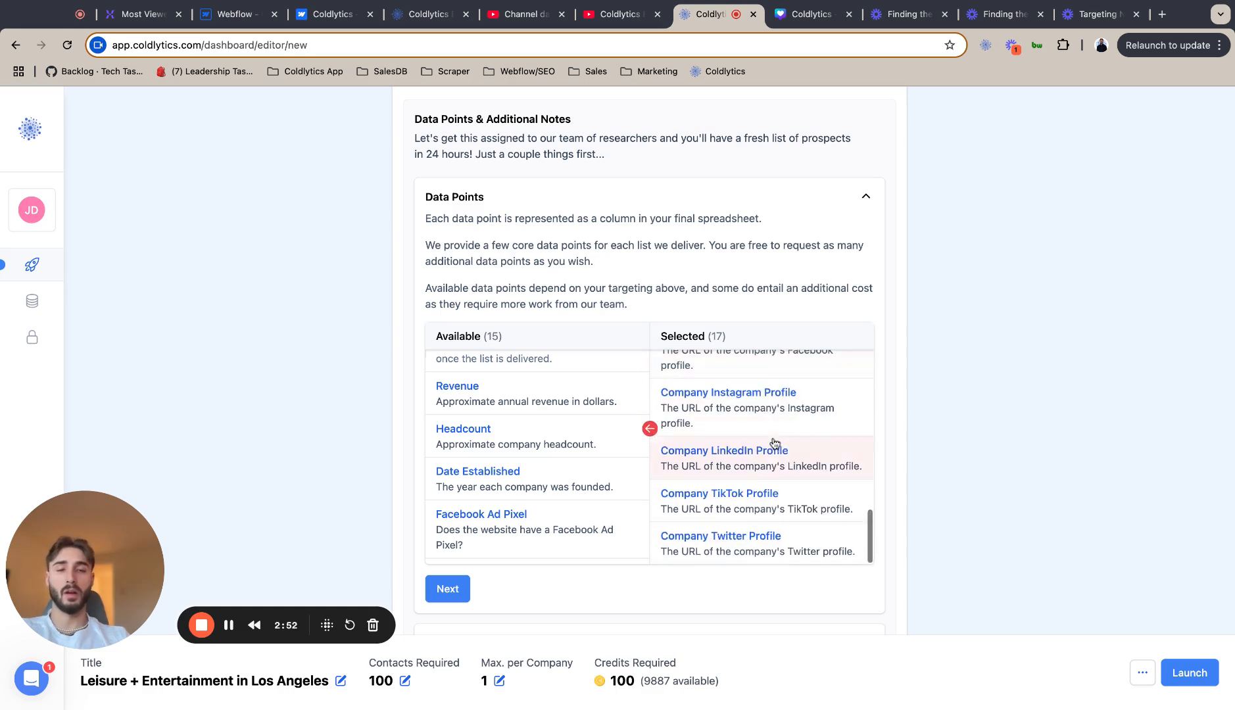
scroll(710, 414, "up", 1)
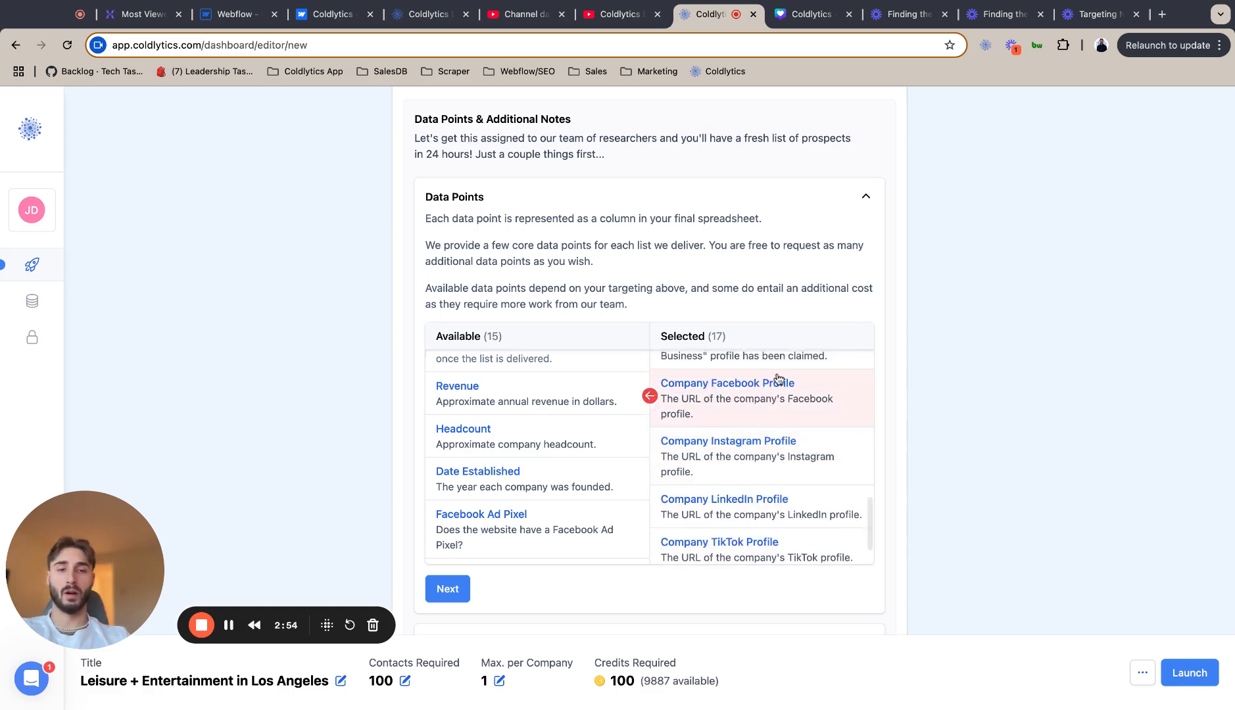
scroll(769, 460, "down", 1)
scroll(736, 460, "up", 1)
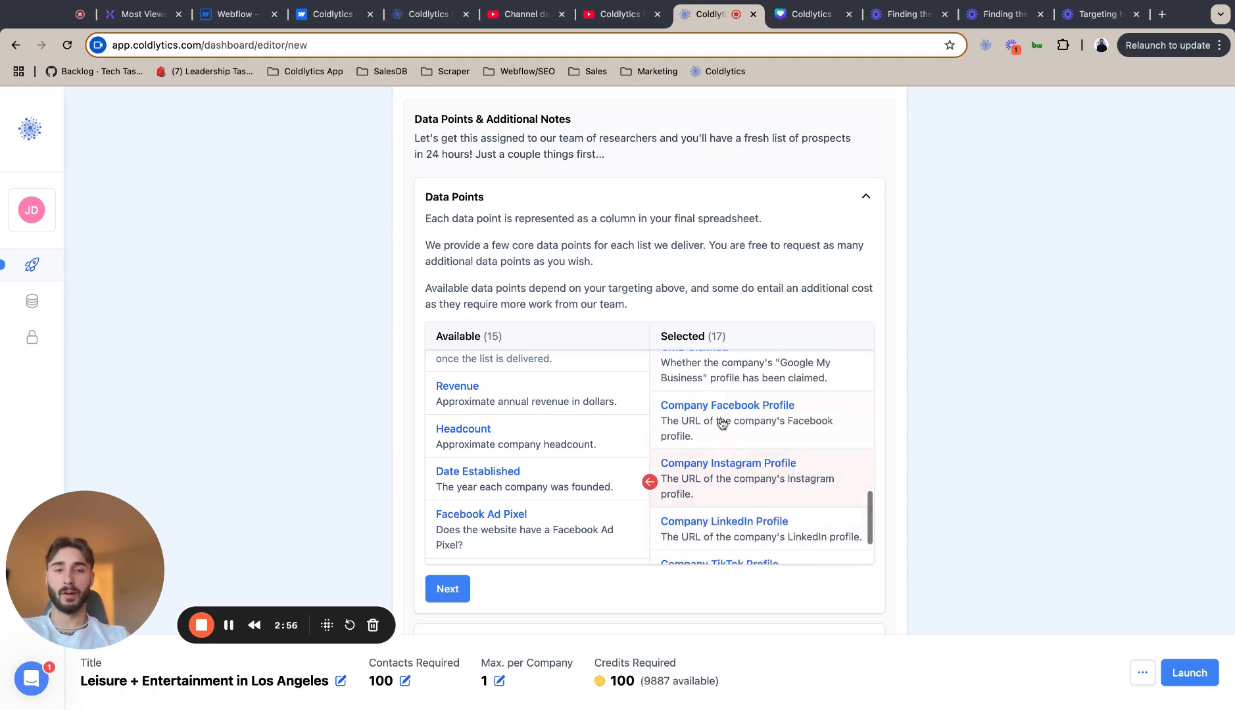
scroll(786, 474, "down", 1)
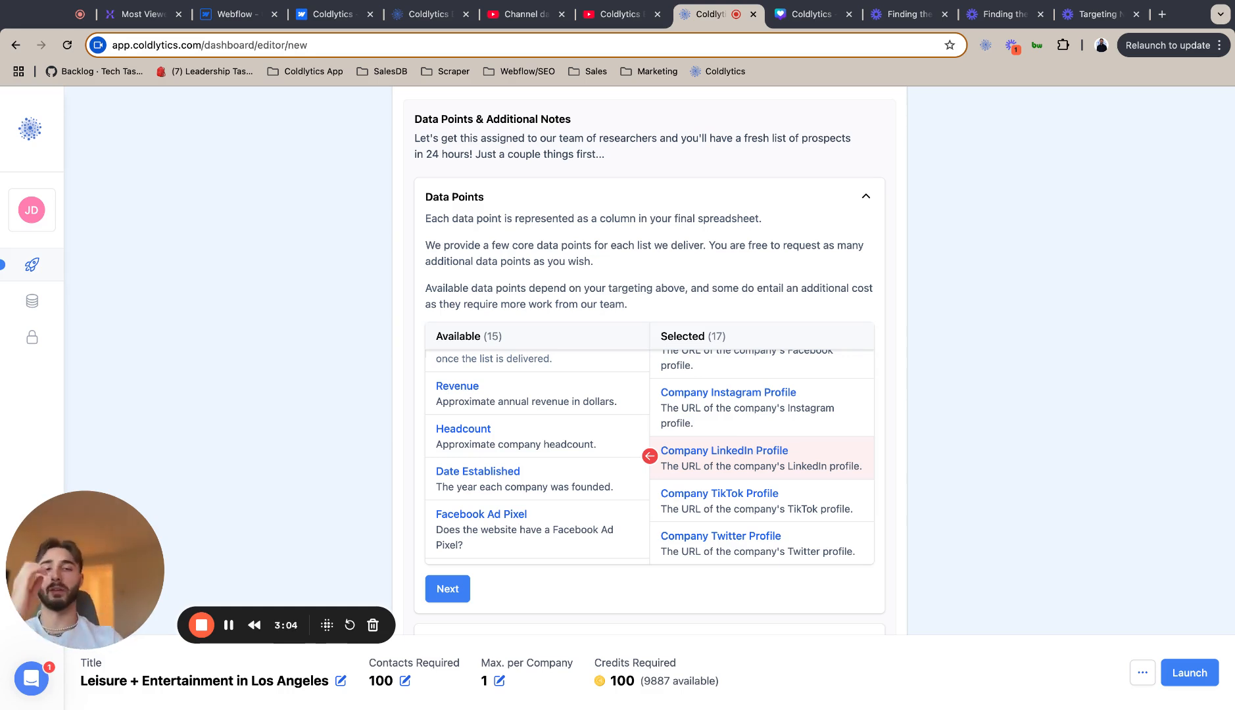
left_click(565, 402)
left_click(564, 403)
left_click(565, 403)
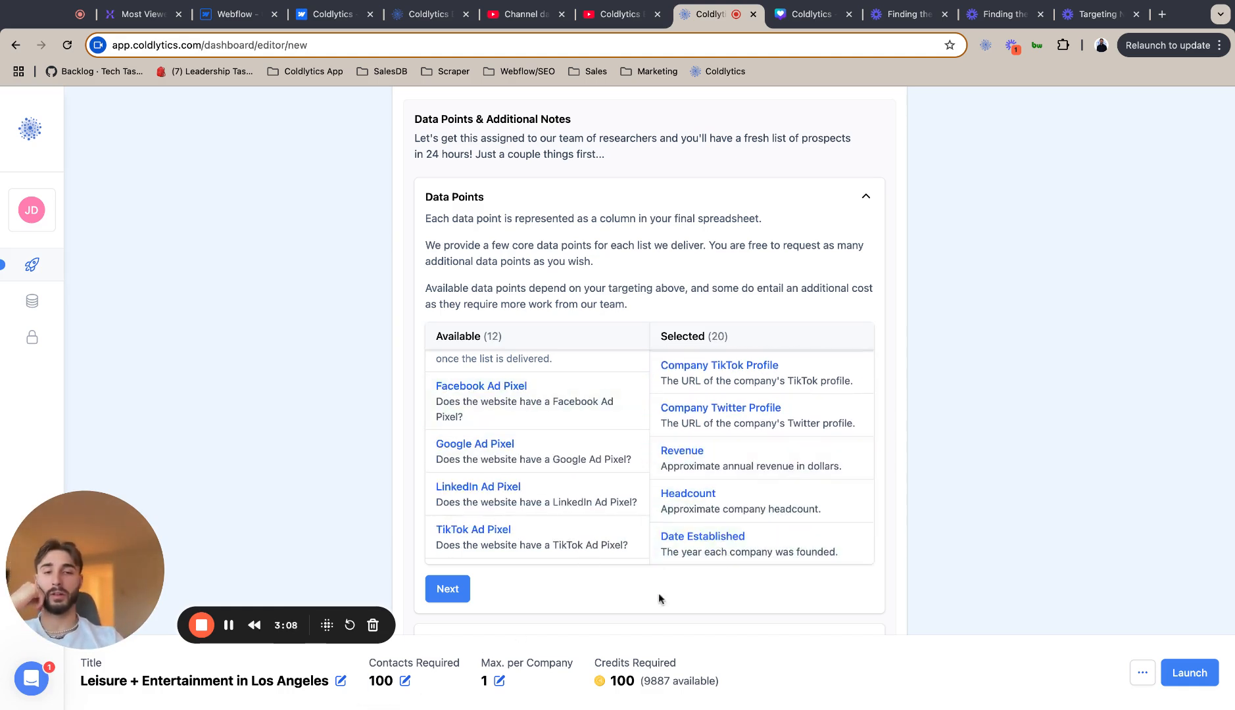
Add the Facebook, Google, LinkedIn and TikTok Ad Pixel checks to the selected data points.
left_click(579, 404)
left_click(579, 404)
left_click(579, 404)
left_click(578, 404)
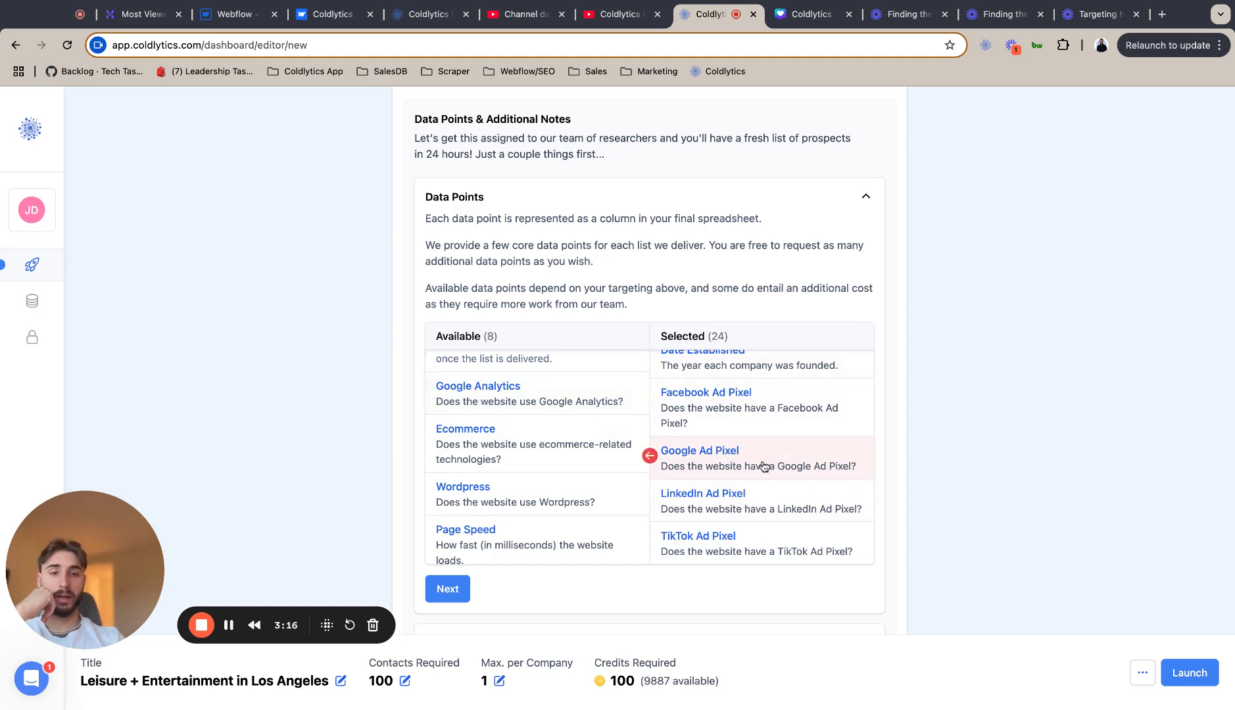
Add the website data points Google Analytics, Ecommerce, Wordpress and Page Speed to the selected data points.
scroll(770, 506, "up", 1)
scroll(771, 507, "up", 1)
scroll(756, 519, "down", 2)
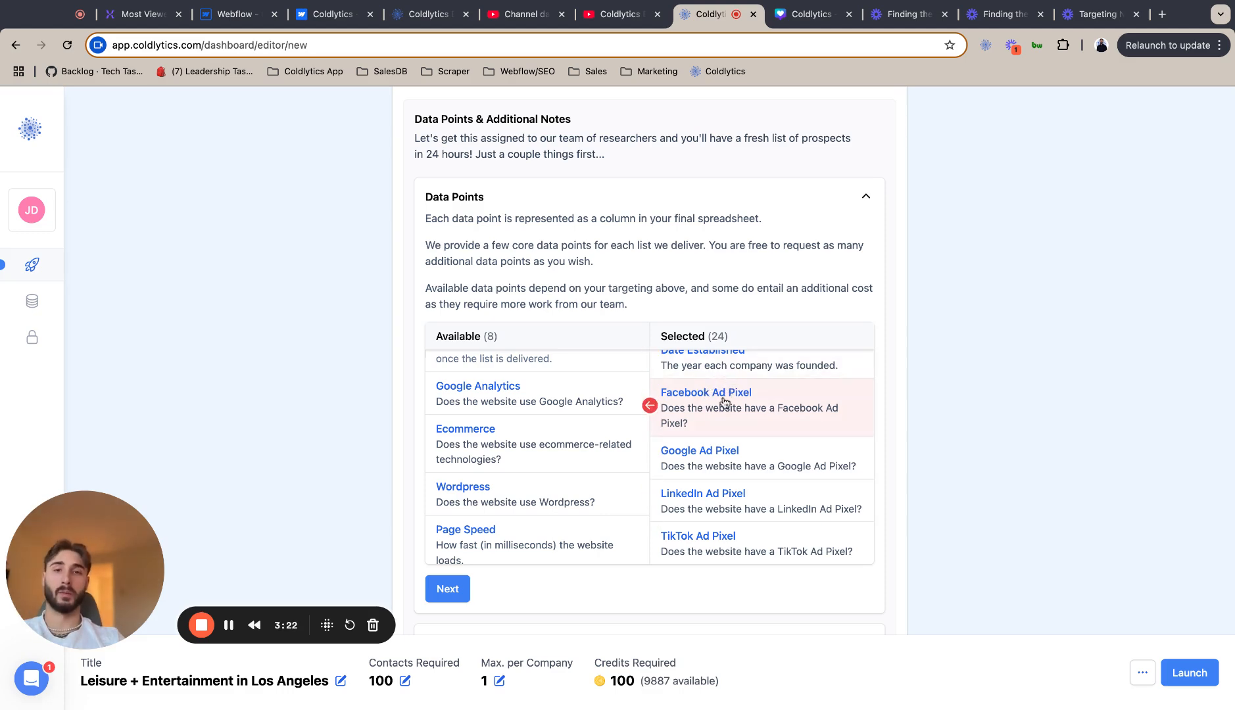
scroll(730, 315, "up", 2)
scroll(735, 223, "down", 3)
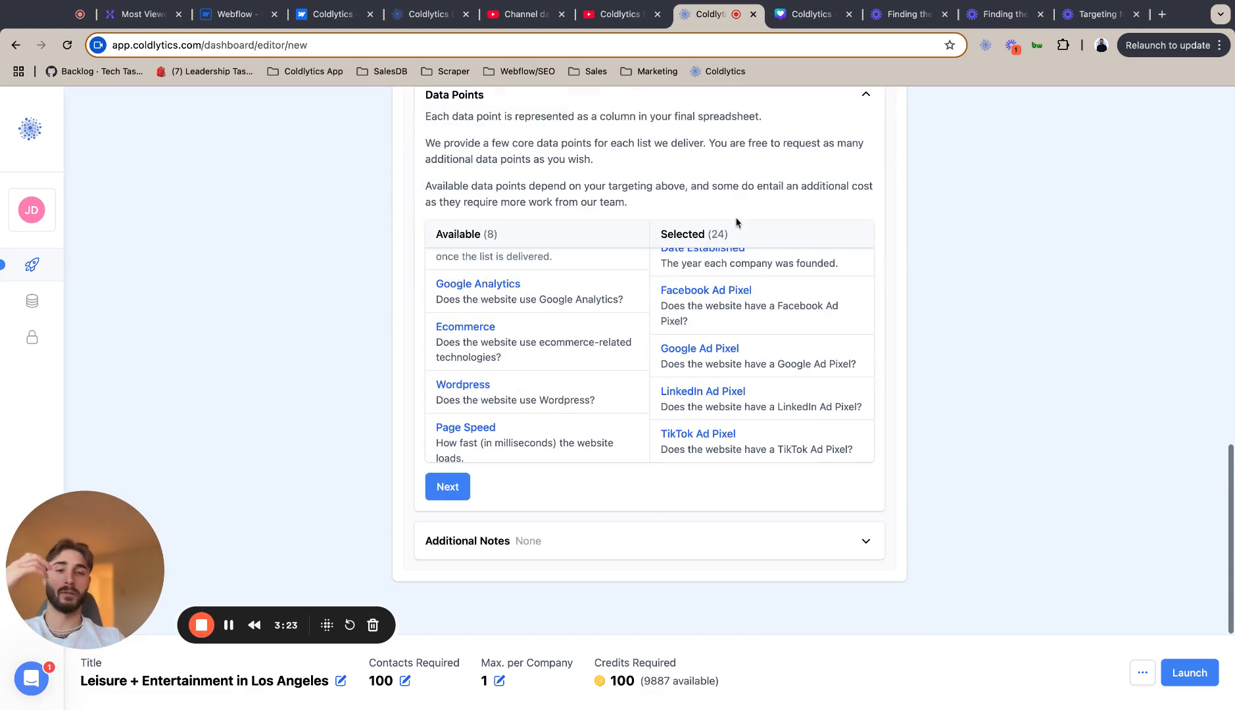
left_click(596, 301)
left_click(592, 302)
left_click(589, 304)
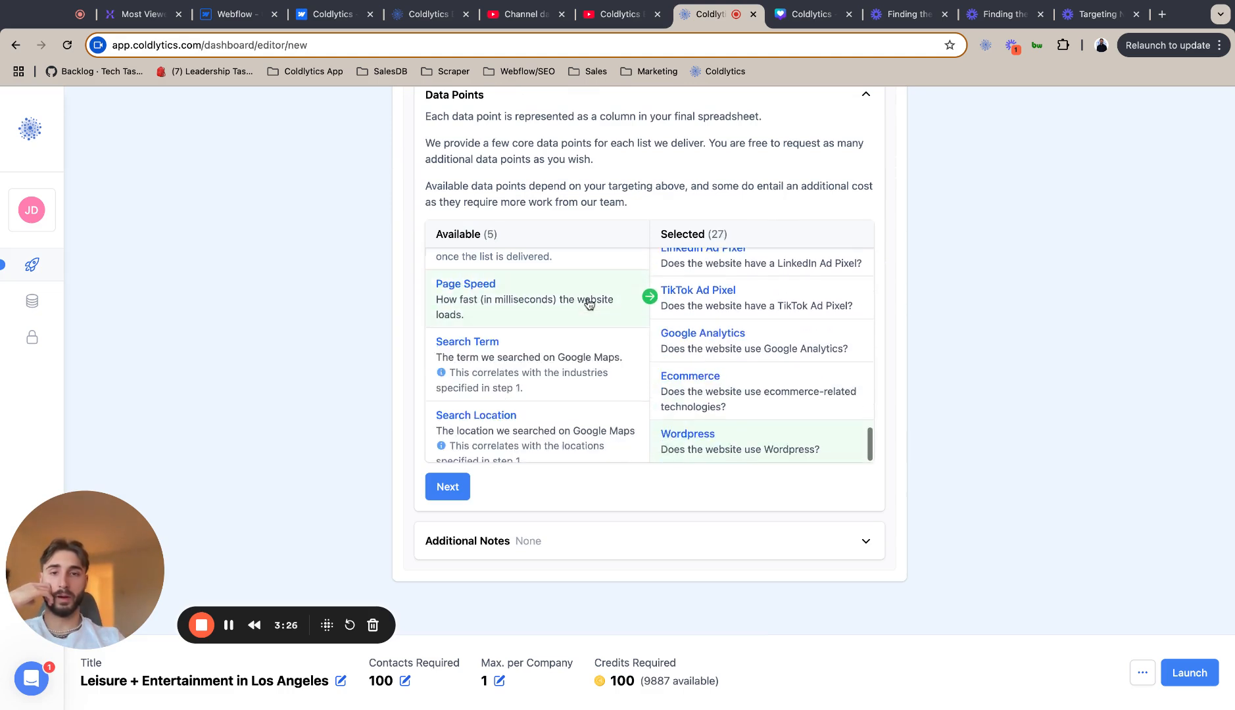
left_click(589, 304)
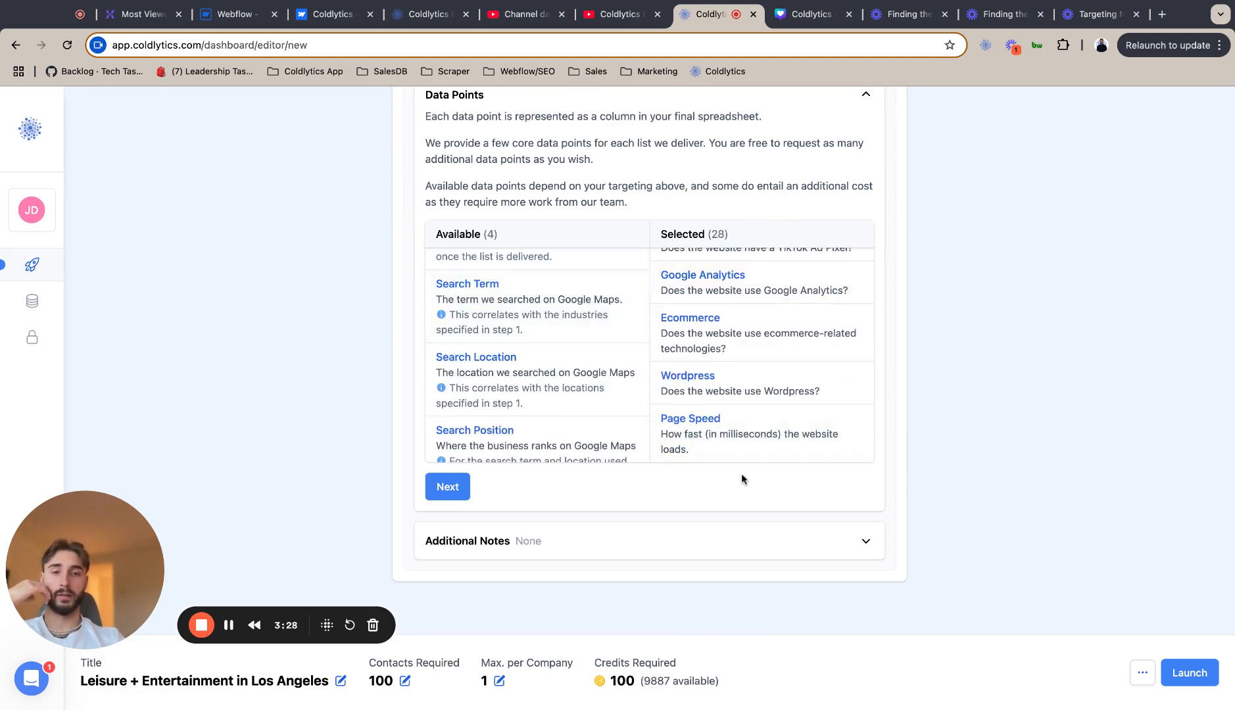
Add Search Term, Search Location and Search Position to the selected data points, leaving Direct Dial unselected.
scroll(731, 404, "down", 1)
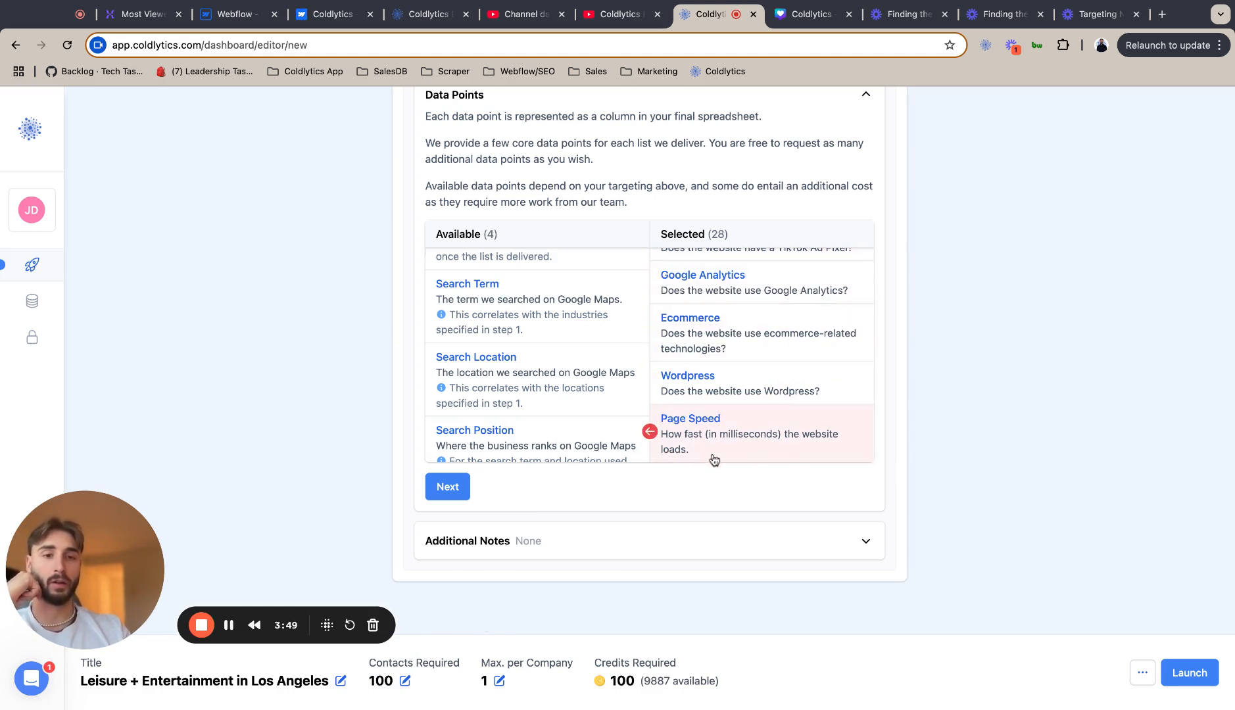
left_click(530, 329)
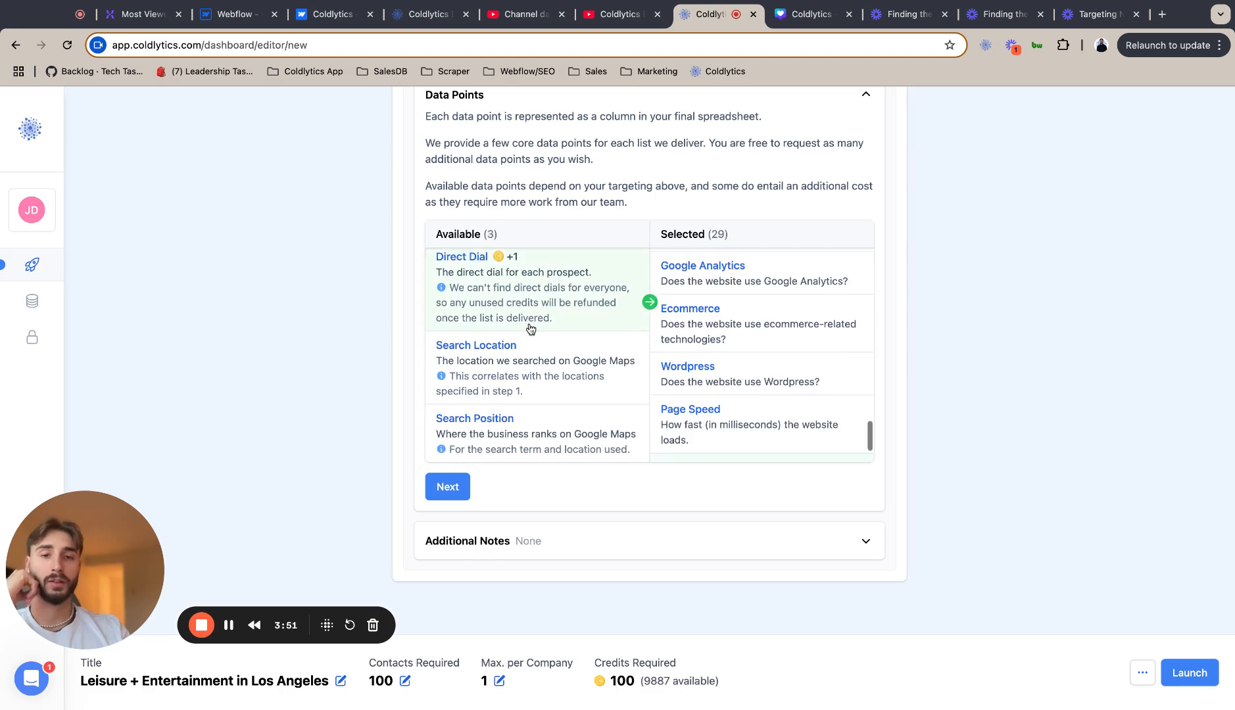
left_click(523, 375)
left_click(524, 376)
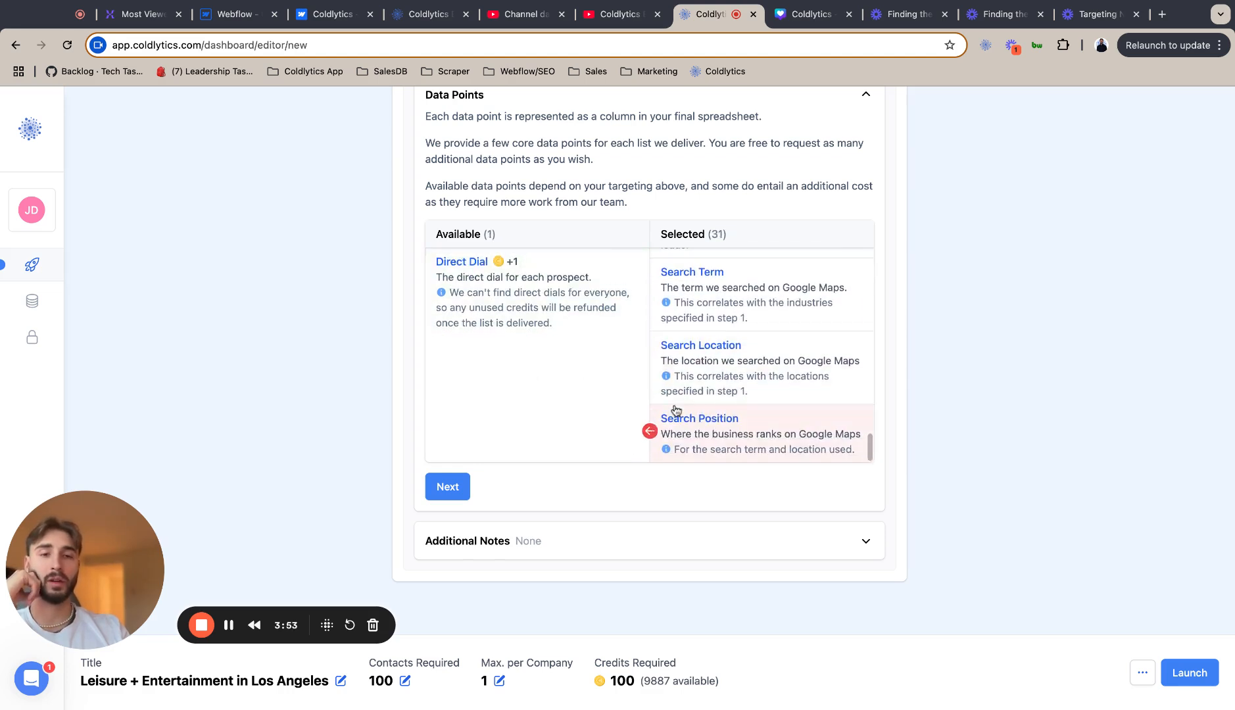
Finish the data point selection without additional notes and save the task as a draft.
left_click(436, 494)
left_click(450, 535)
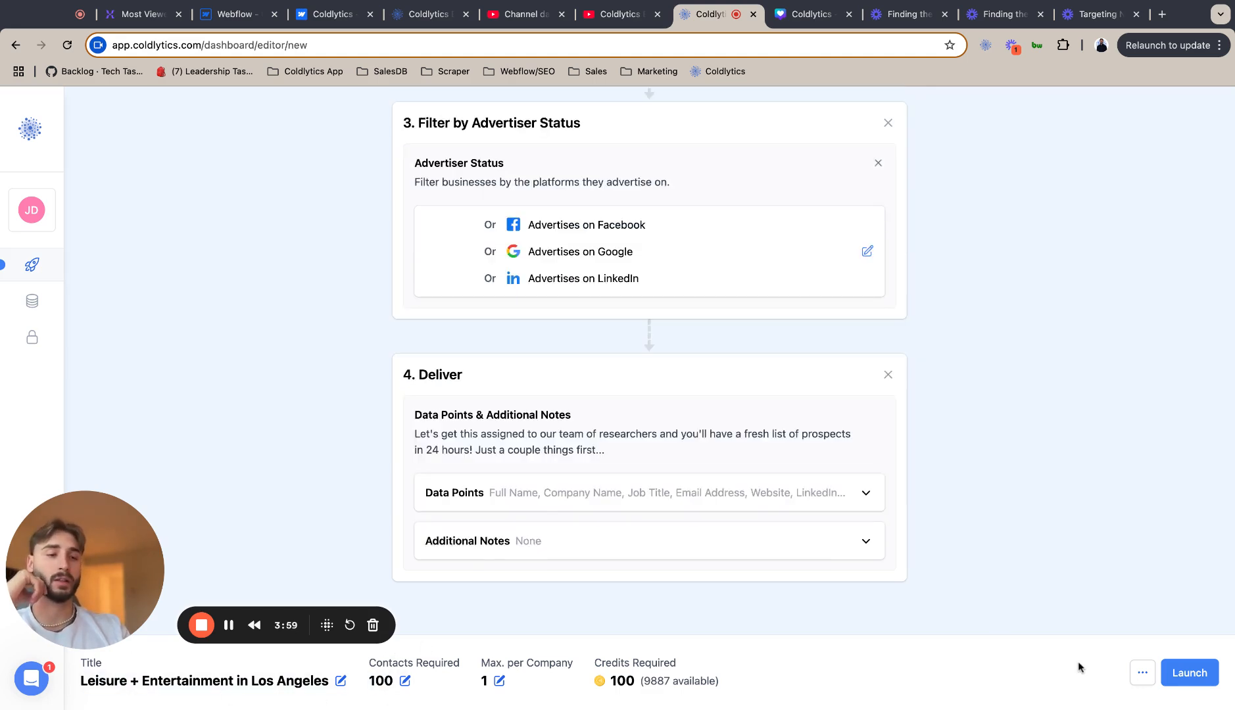
left_click(1142, 671)
left_click(1141, 639)
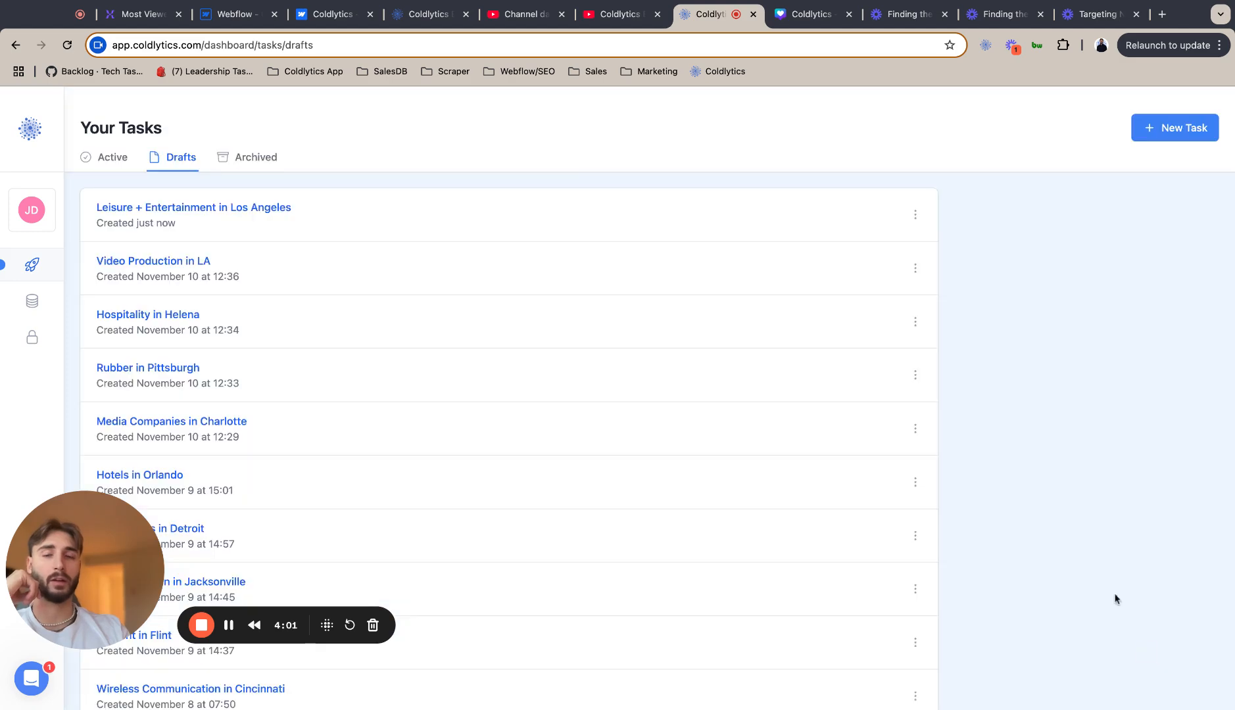
Reopen the Leisure + Entertainment in Los Angeles draft, check its stages and launch the task.
left_click(256, 212)
scroll(637, 303, "down", 10)
scroll(636, 300, "up", 10)
scroll(635, 299, "down", 10)
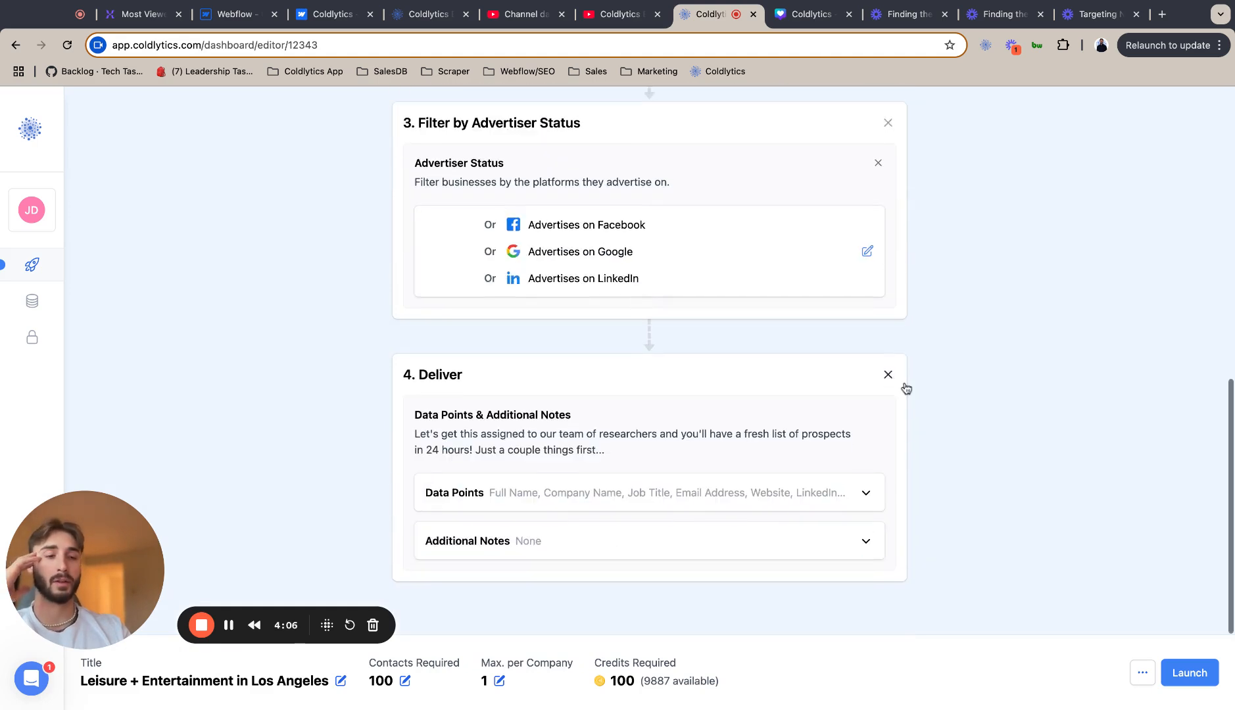
left_click(1199, 683)
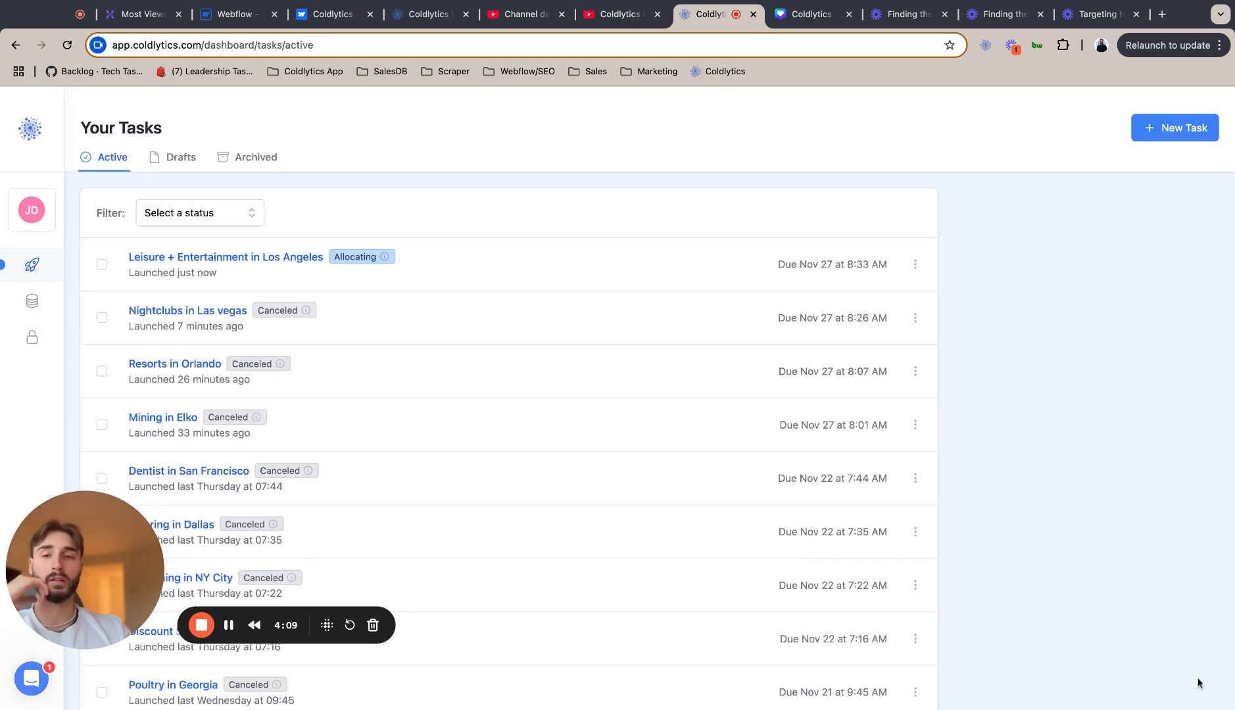